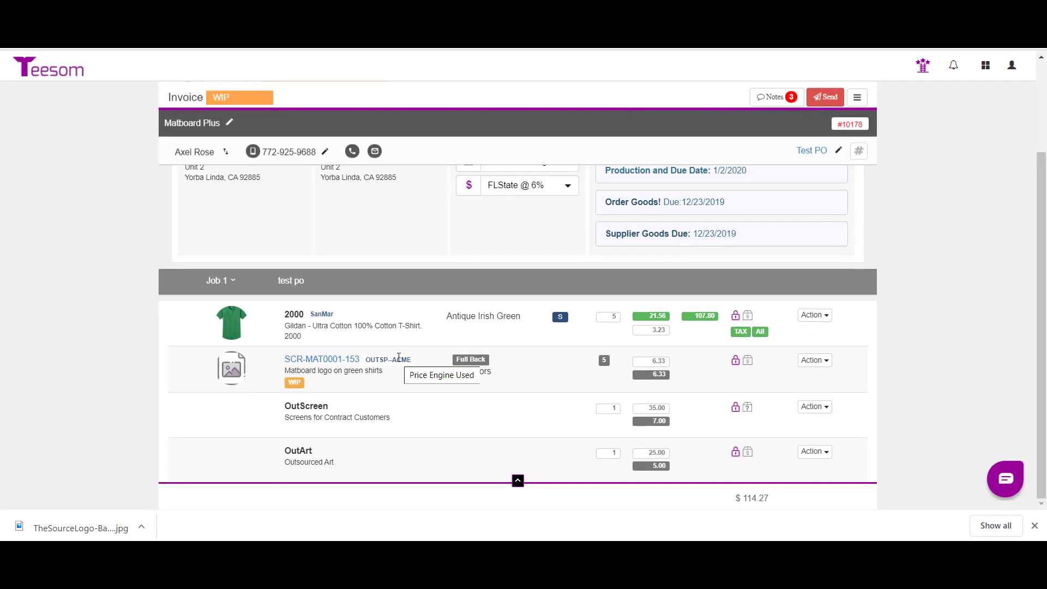
# - Open the Matboard Plus order for editing
pyautogui.click(857, 98)
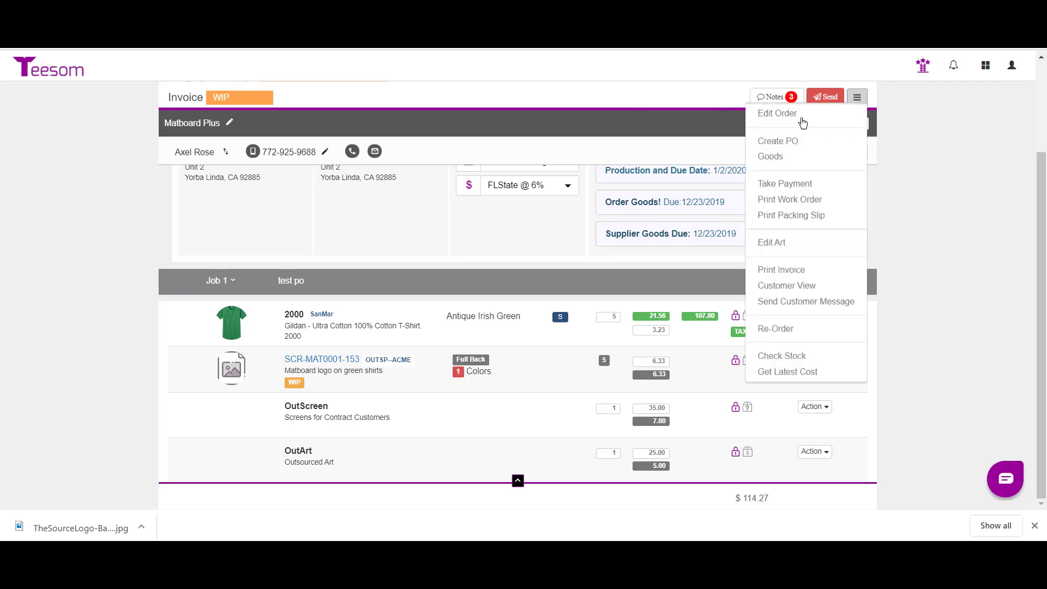
pyautogui.click(803, 121)
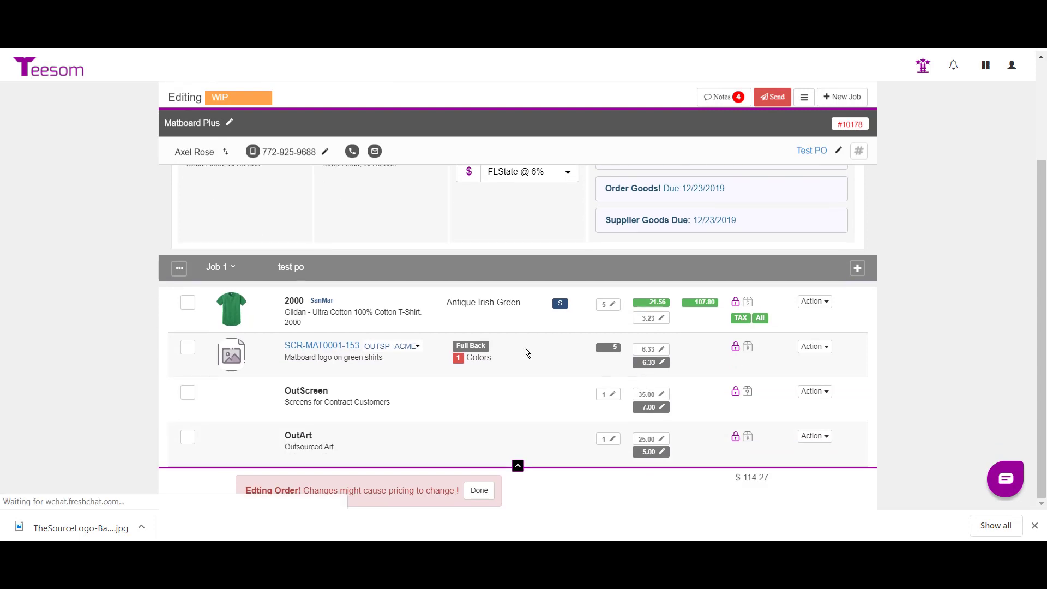
# - Check the price list options and outsourcing settings of the SCR-MAT0001-153 imprint line without changing them
pyautogui.click(418, 347)
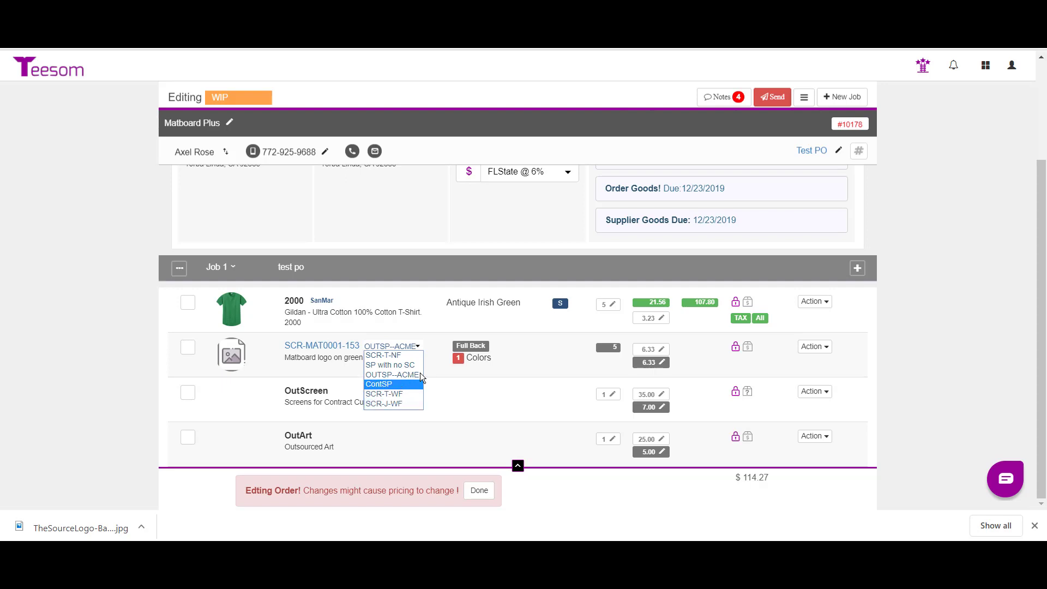
pyautogui.click(434, 364)
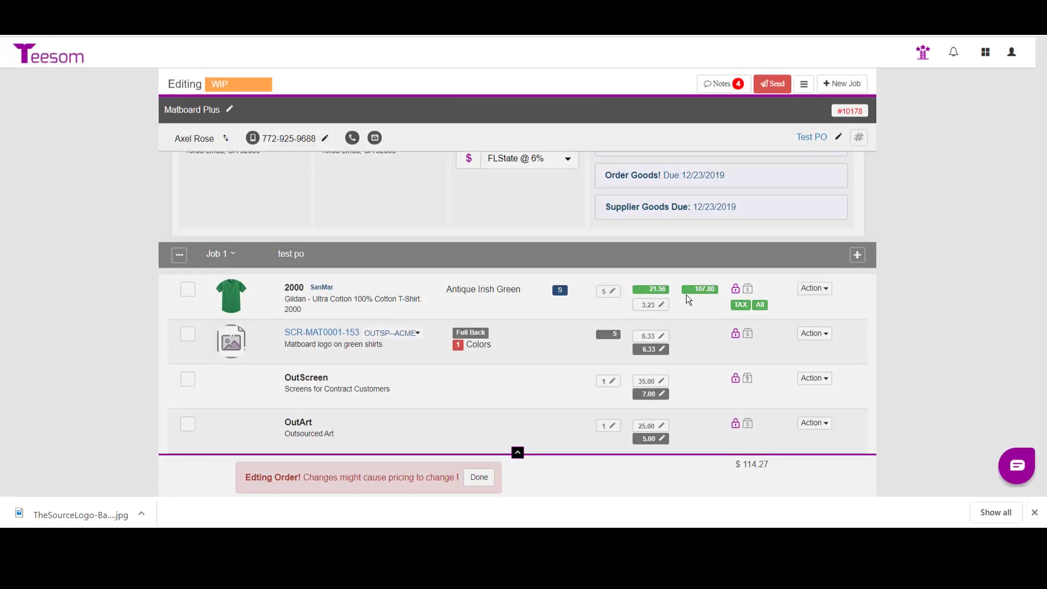
pyautogui.click(754, 222)
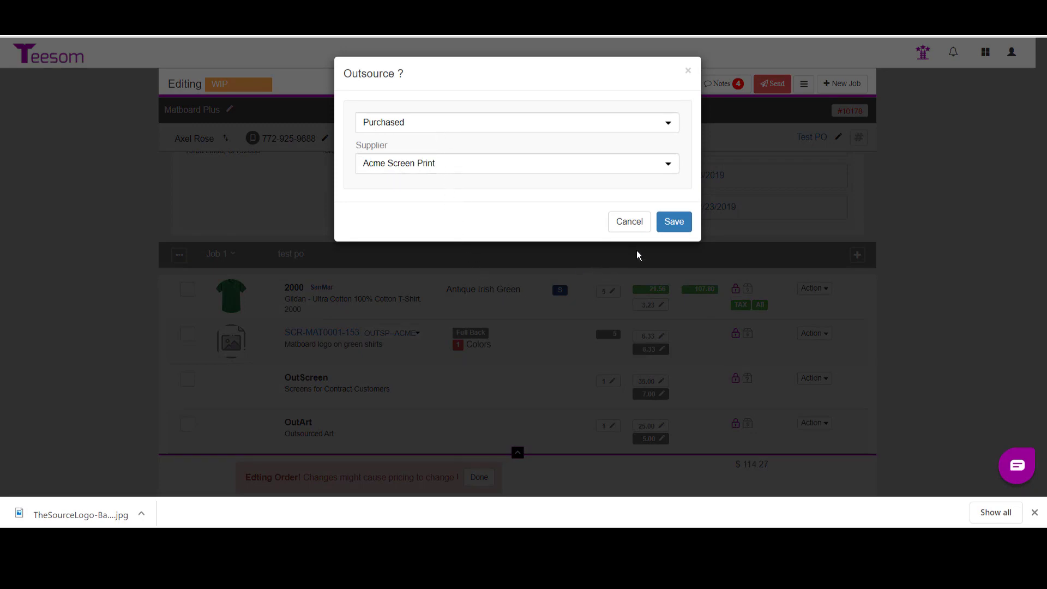
pyautogui.click(641, 228)
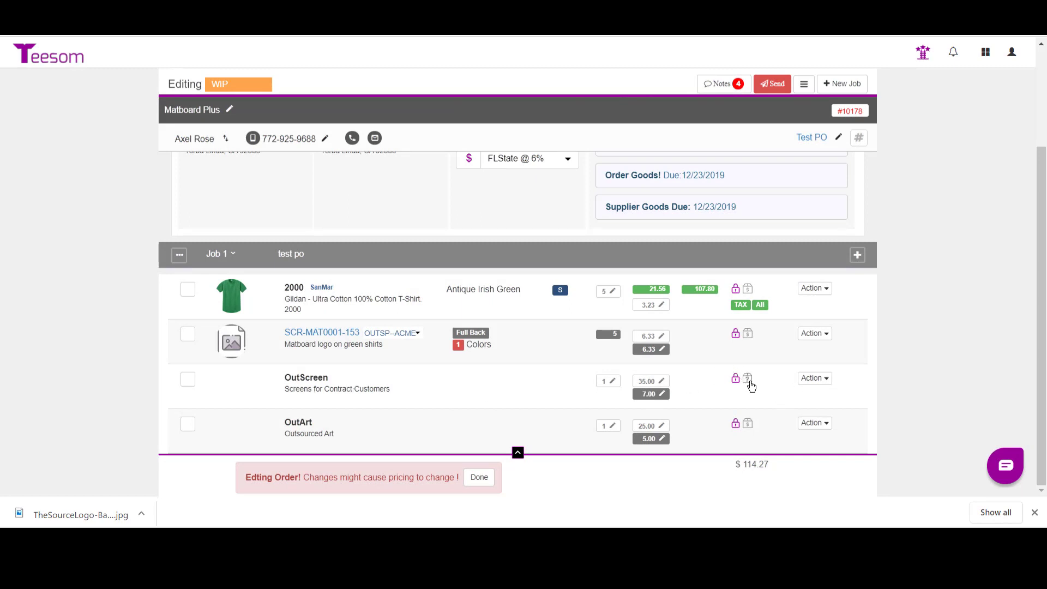
# - Set the OutScreen charge's outsourcing to Purchased with Acme Screen Print as the supplier
pyautogui.click(748, 382)
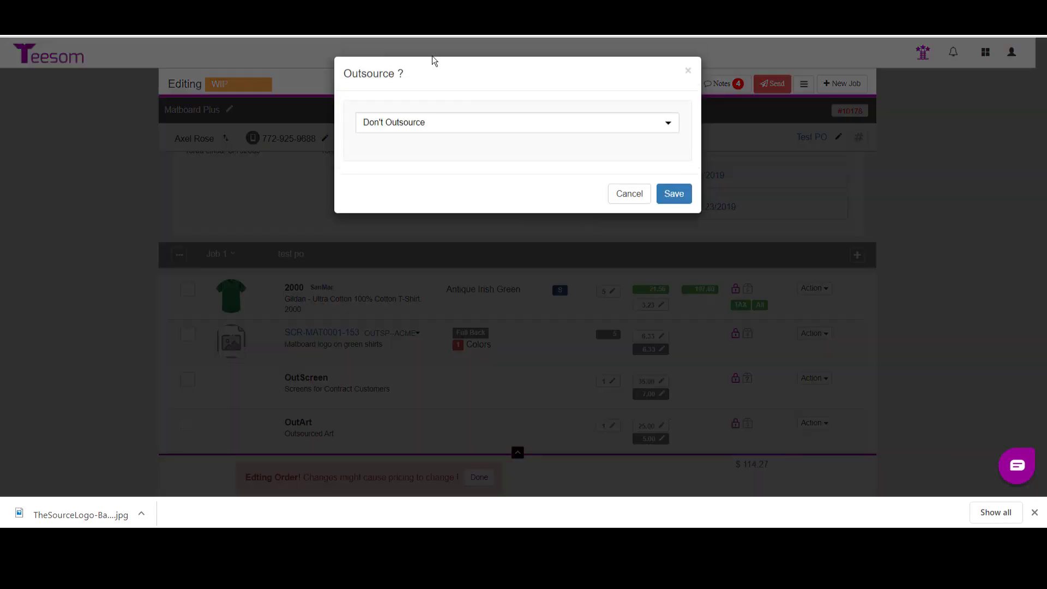
pyautogui.click(391, 127)
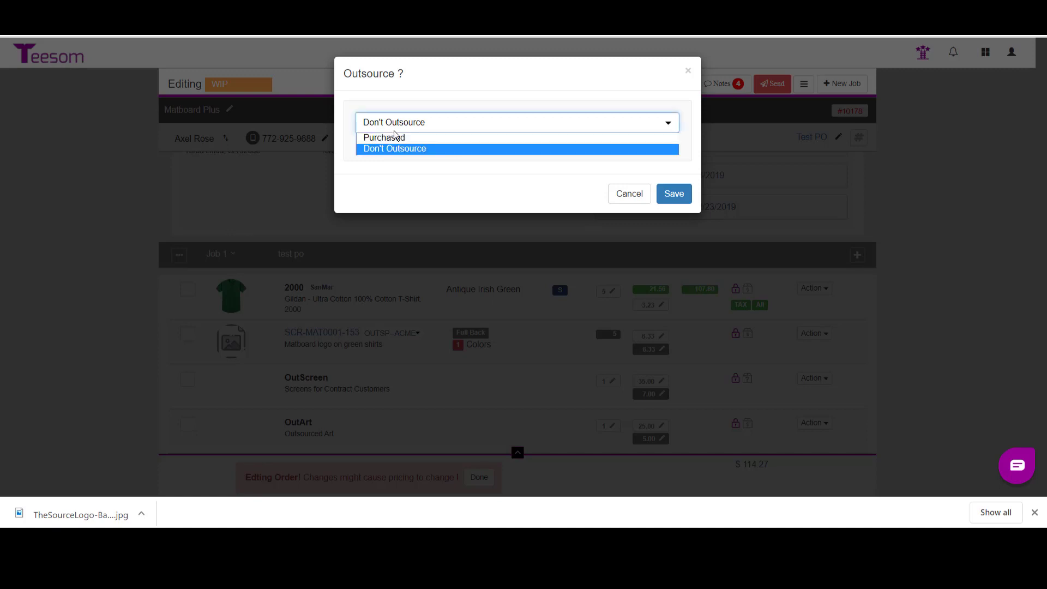
pyautogui.click(405, 136)
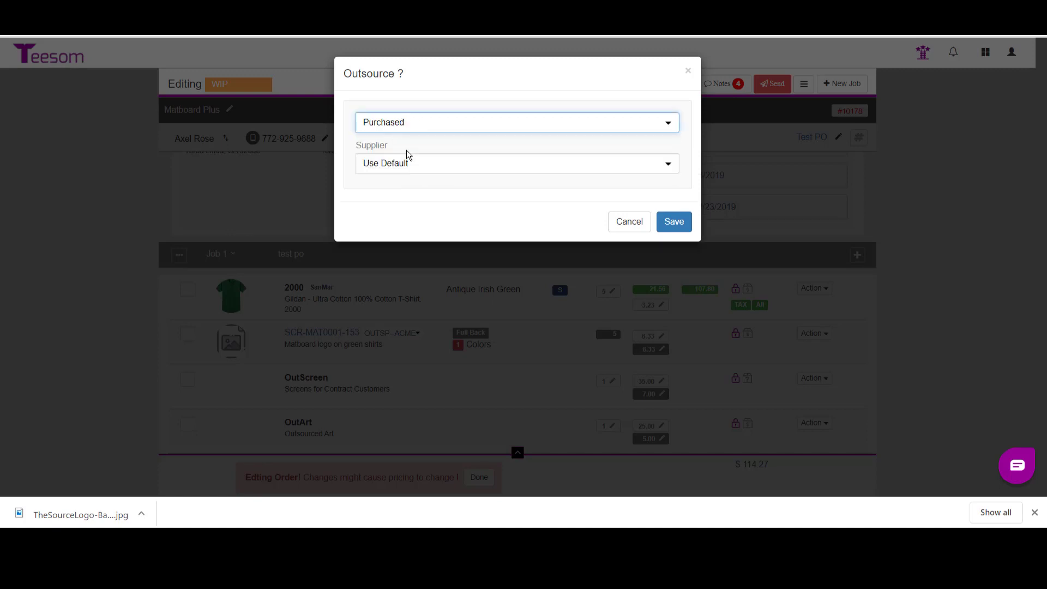
pyautogui.click(502, 165)
pyautogui.click(446, 190)
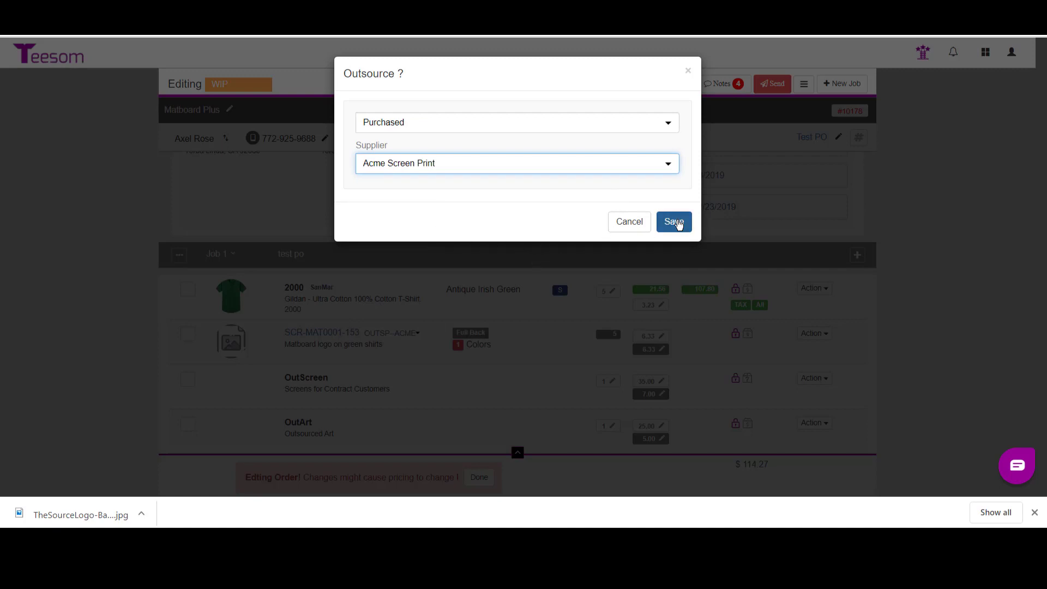
pyautogui.click(673, 223)
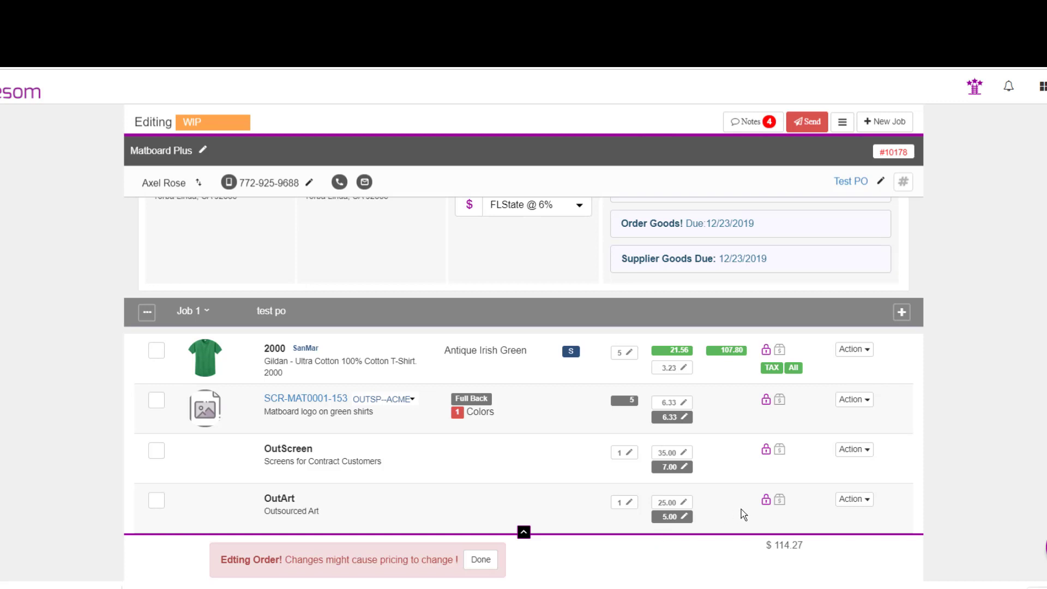
# - Change the OutArt charge's outsourcing supplier to Acme Screen Print and save it
pyautogui.click(780, 502)
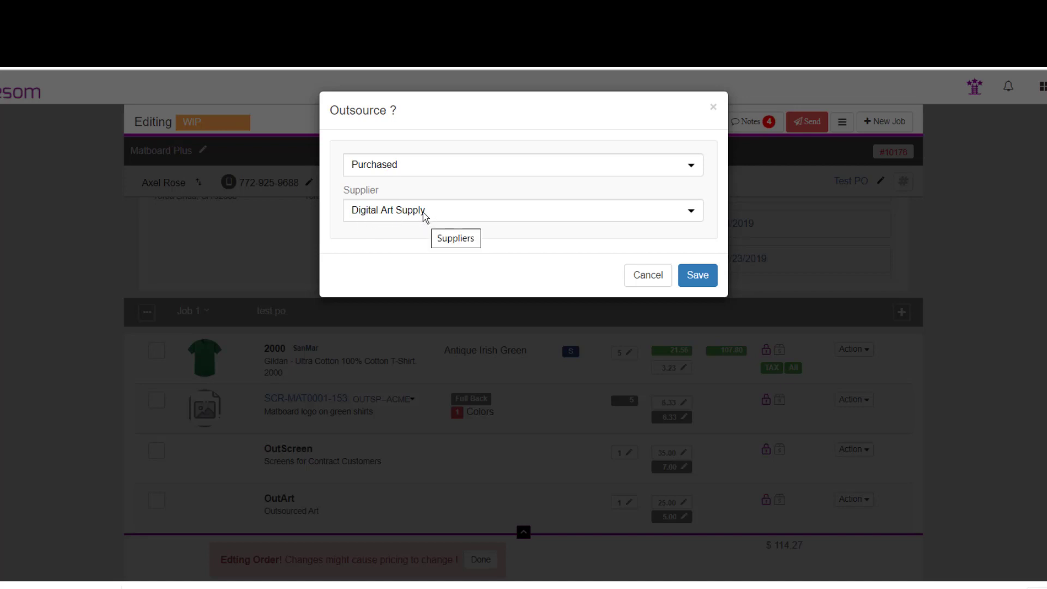
pyautogui.click(425, 217)
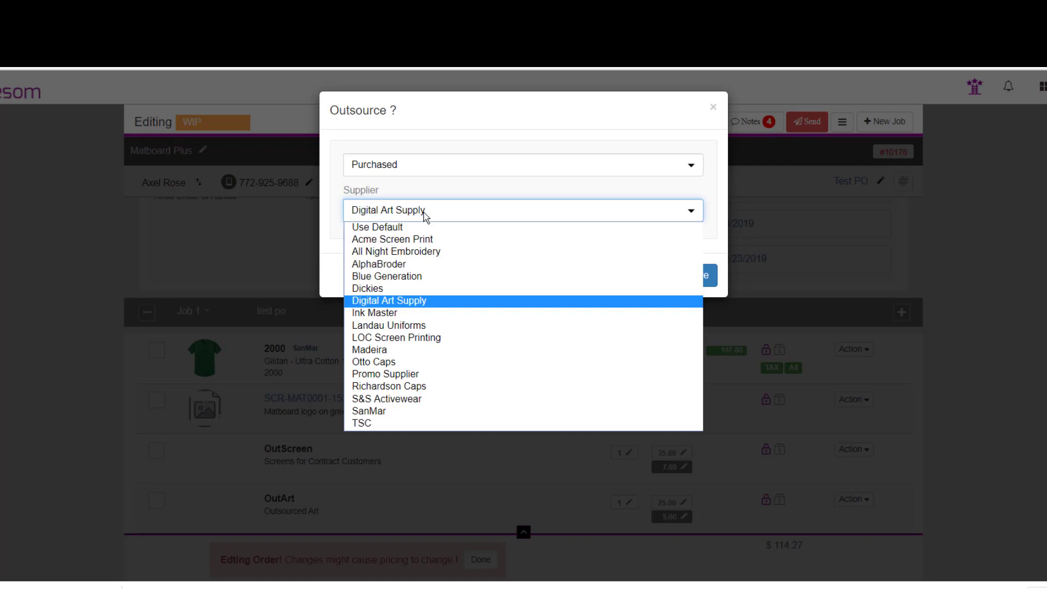
pyautogui.click(431, 241)
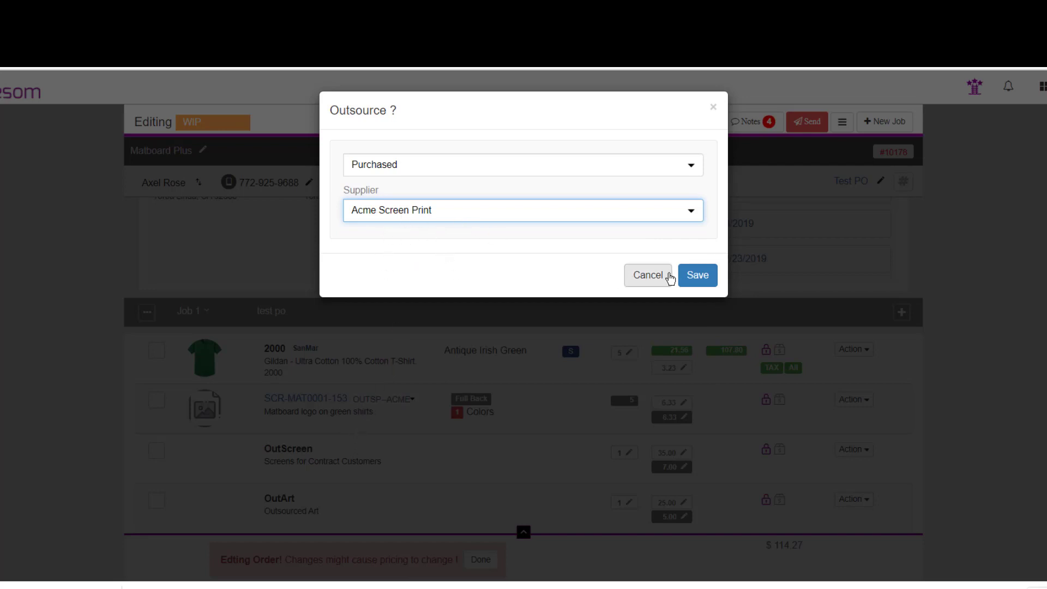
pyautogui.click(697, 275)
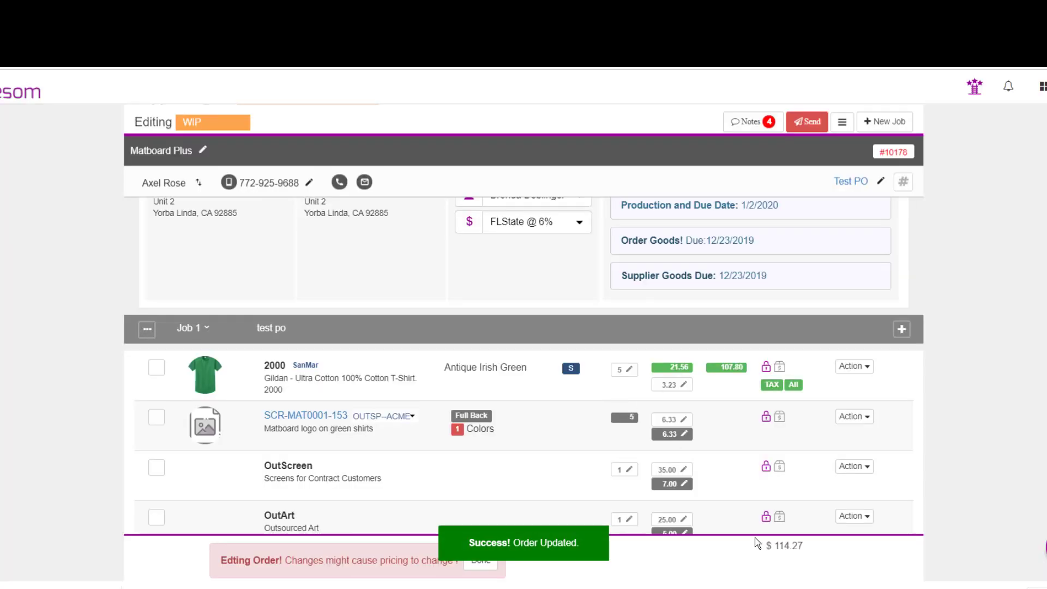
pyautogui.scroll(-1, 741, 473)
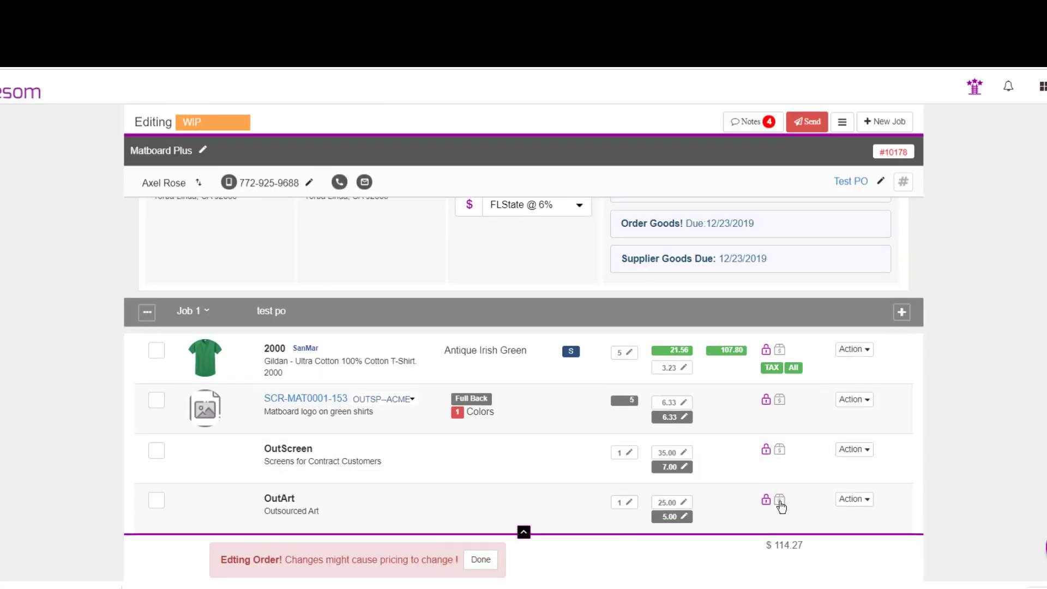
# - Set the OutArt charge to Don't Outsource and save it
pyautogui.click(781, 502)
pyautogui.click(594, 172)
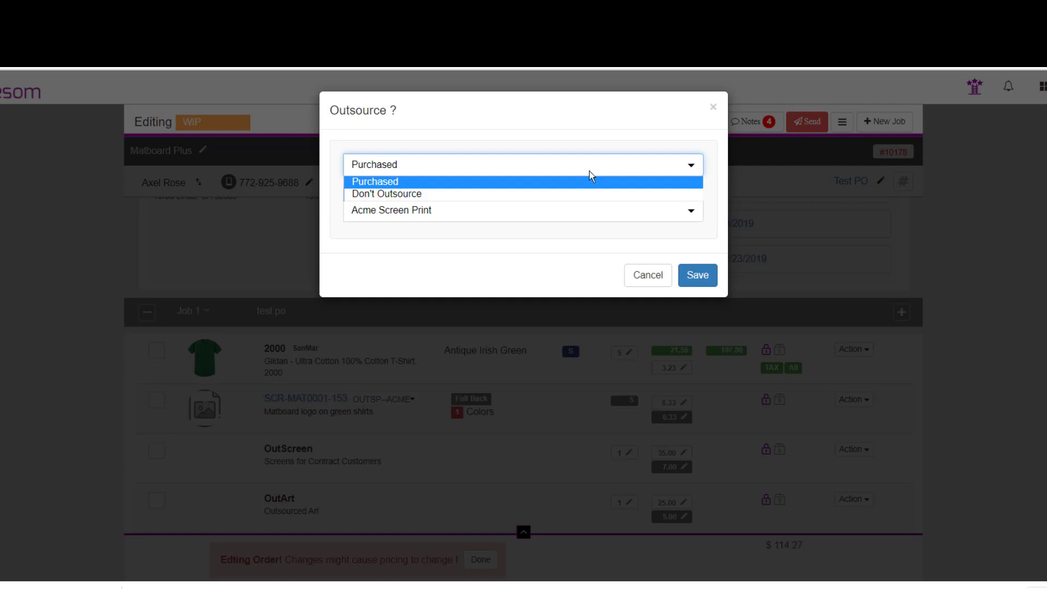
pyautogui.click(420, 194)
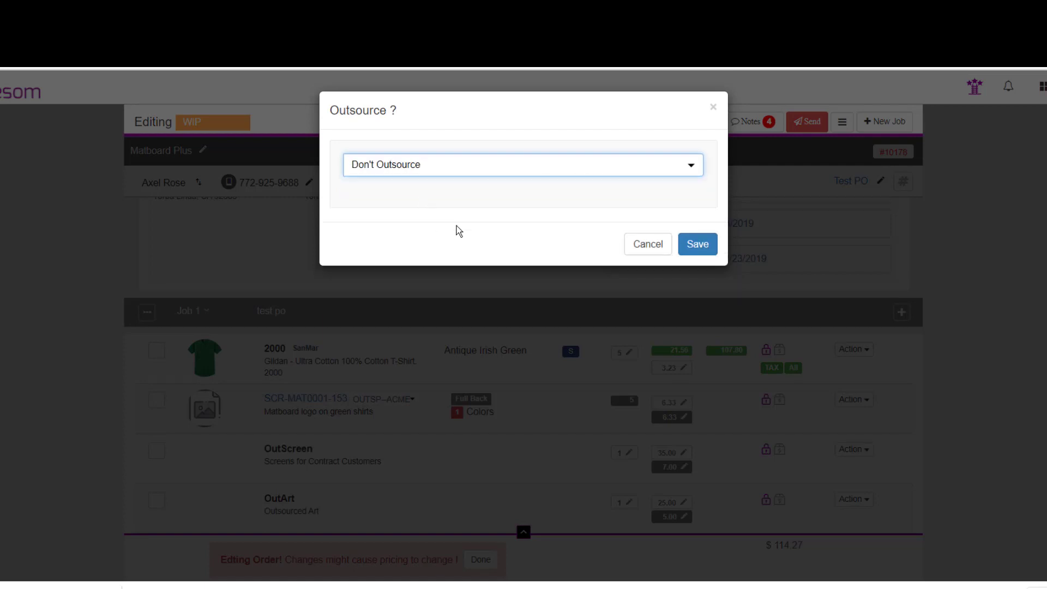
pyautogui.click(693, 247)
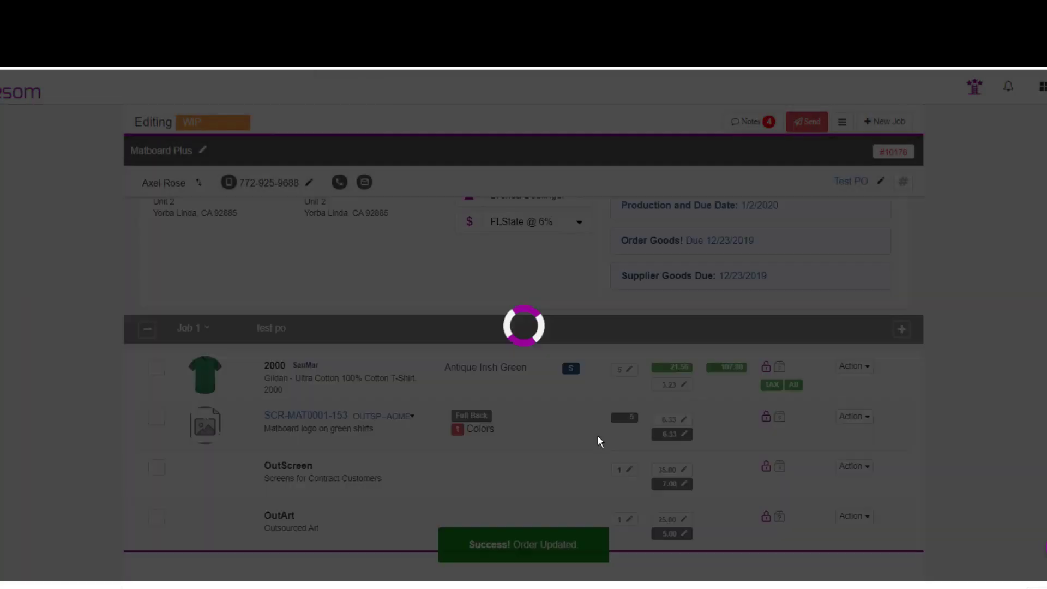
pyautogui.scroll(-1, 295, 497)
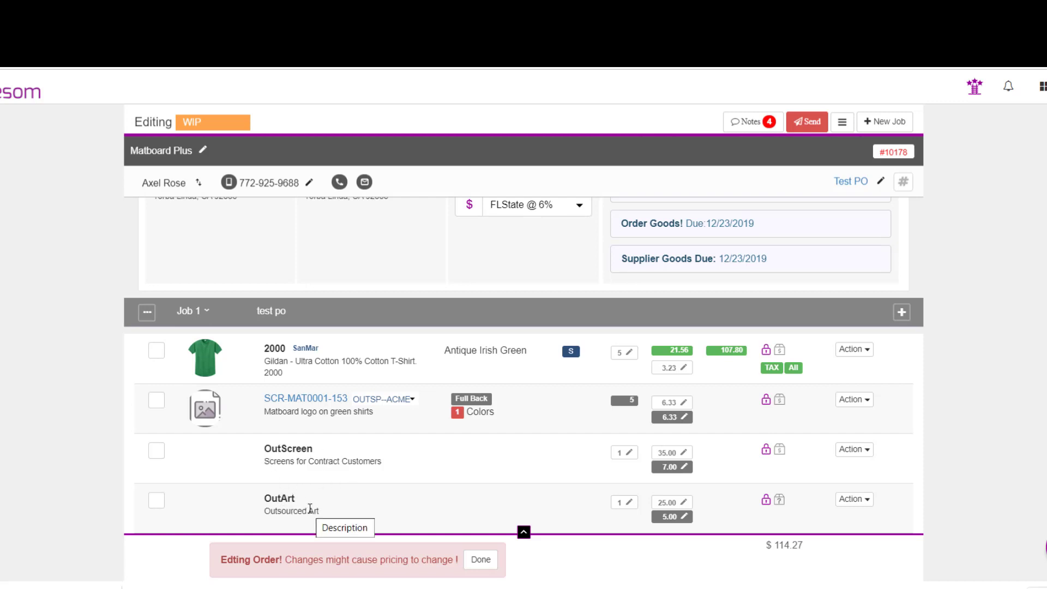
# - Open the order's customer view and printable invoice to examine what the customer sees
pyautogui.click(845, 124)
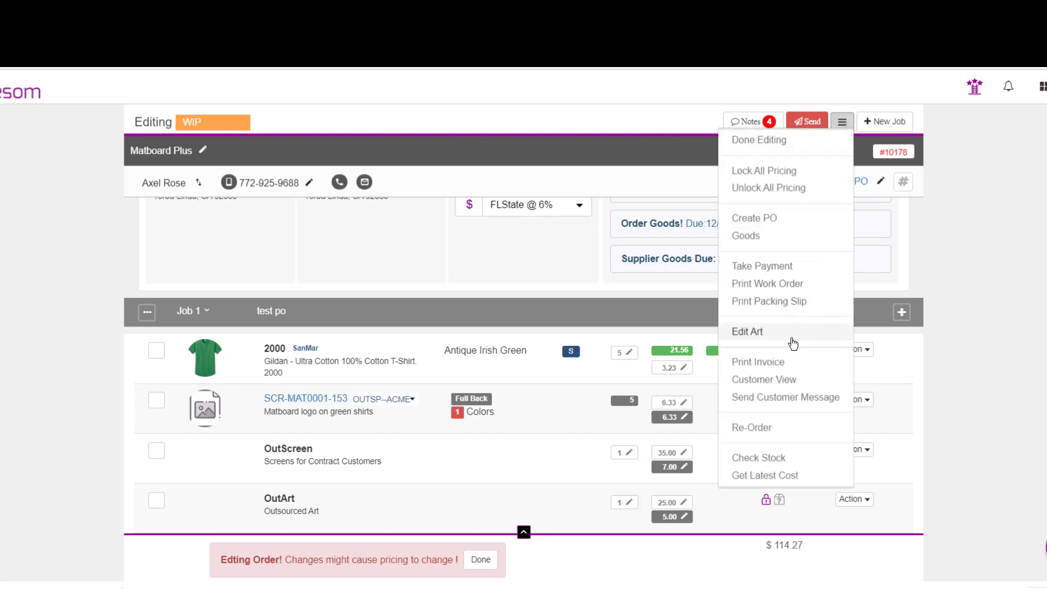
pyautogui.click(790, 380)
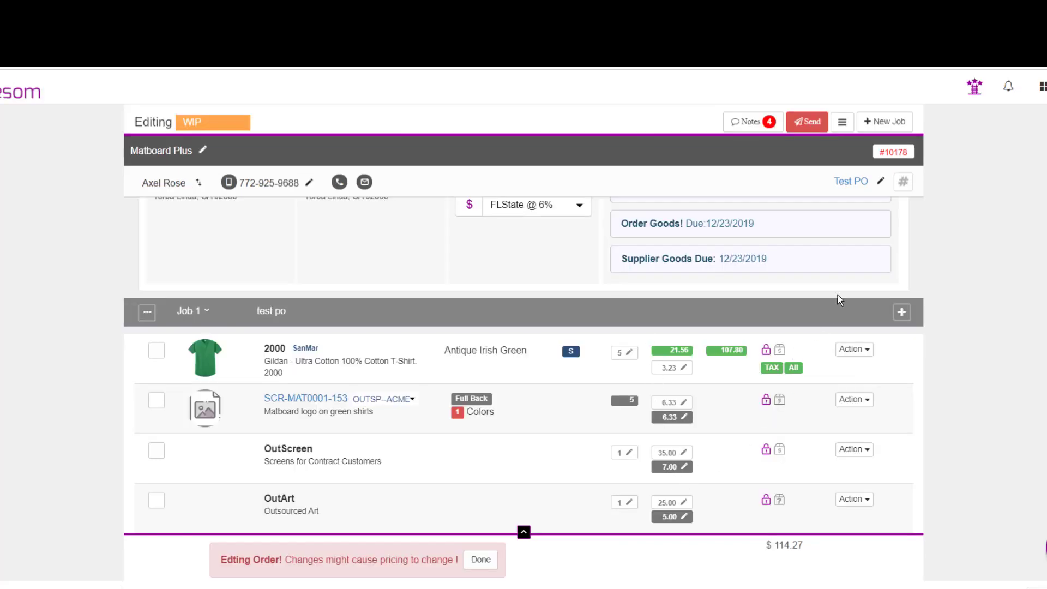
pyautogui.click(842, 122)
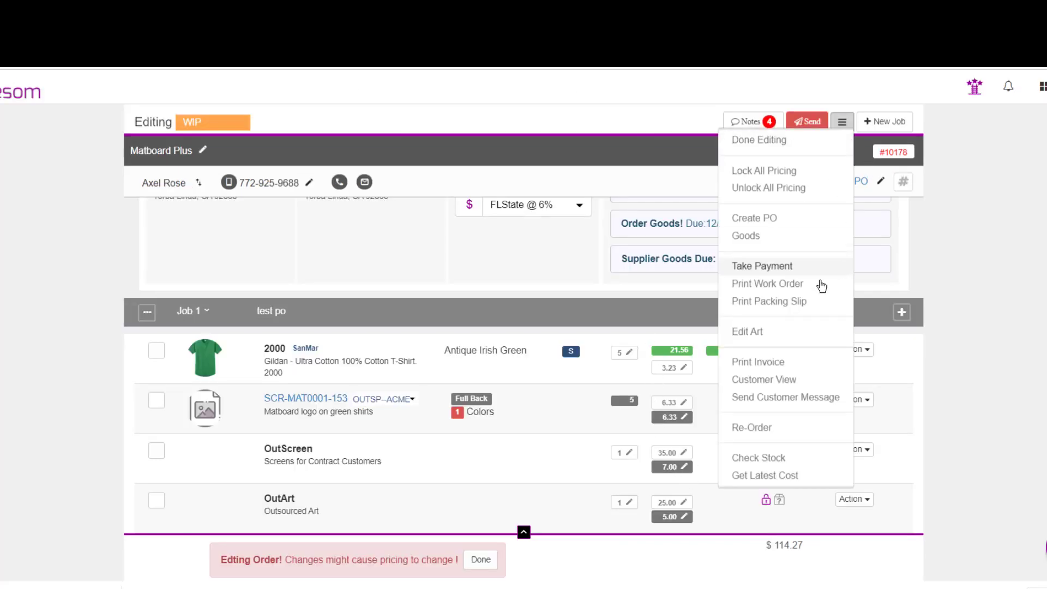
pyautogui.click(781, 363)
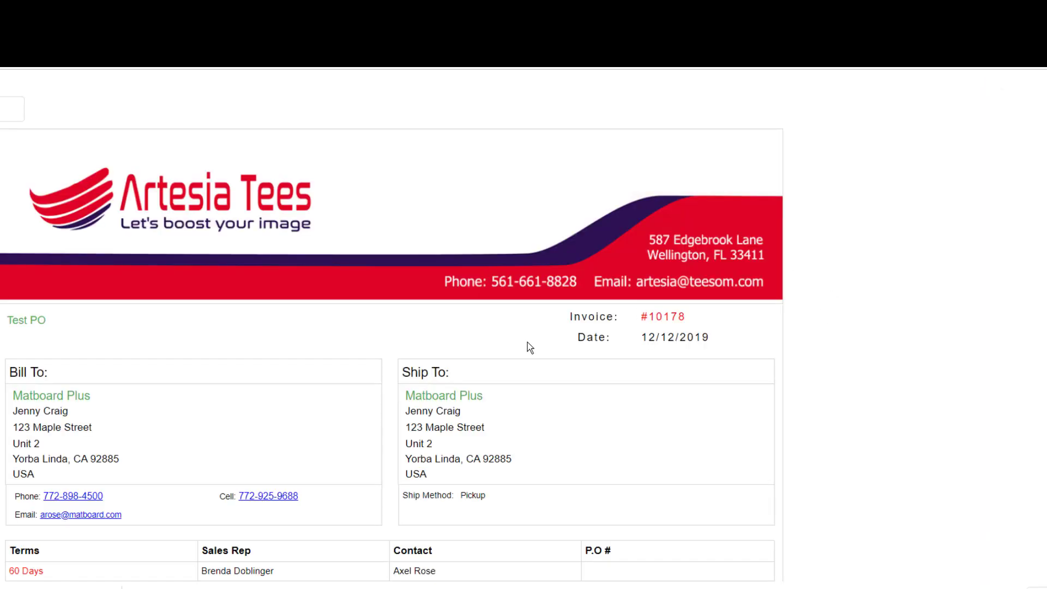
pyautogui.scroll(-5, 526, 347)
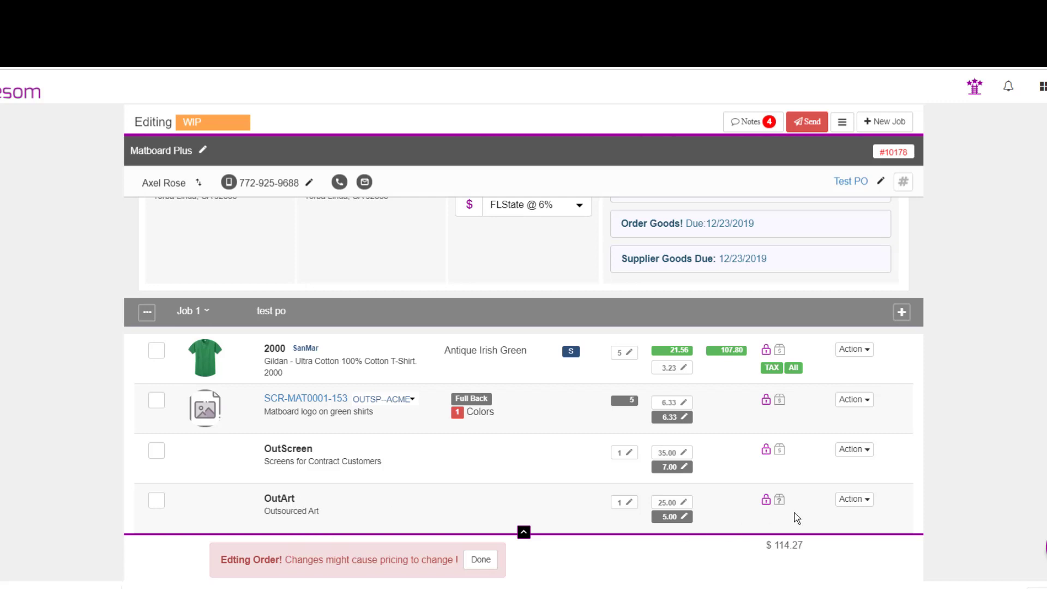
# - Delete the OutArt charge from the order and confirm the deletion
pyautogui.click(780, 500)
pyautogui.click(864, 500)
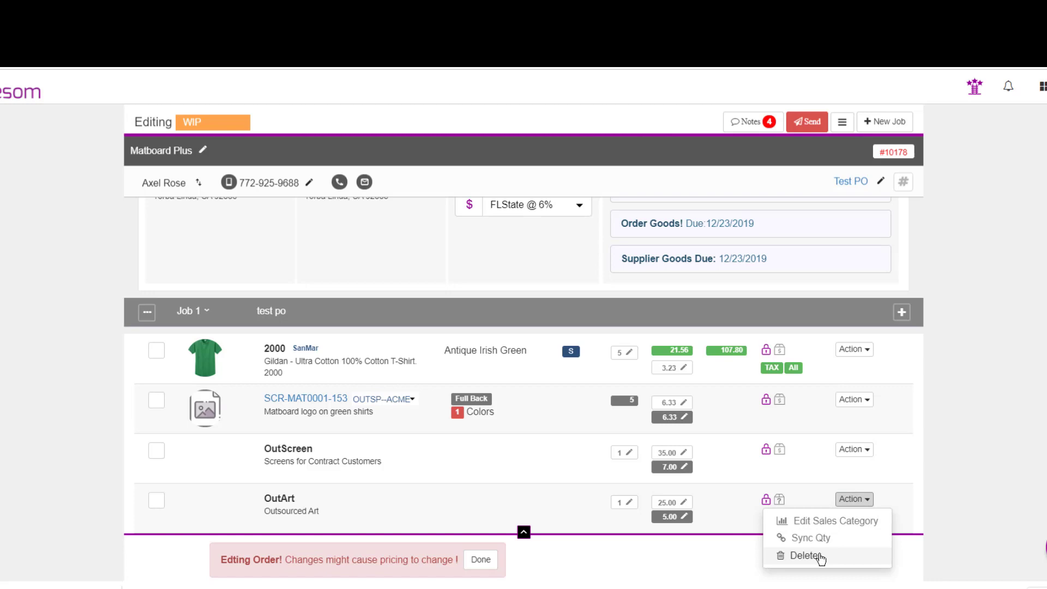
pyautogui.click(820, 555)
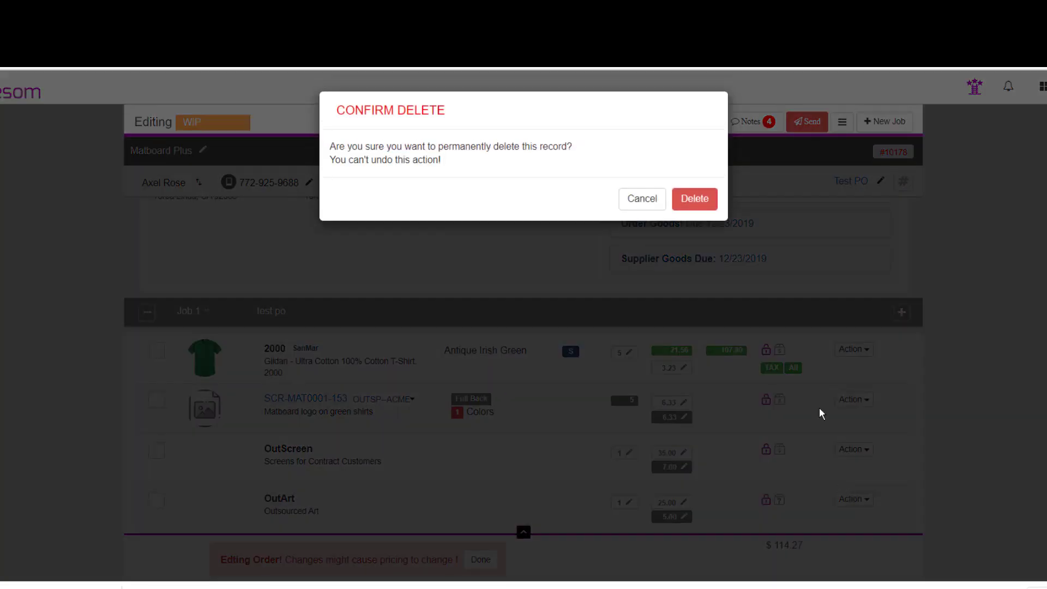
pyautogui.click(682, 200)
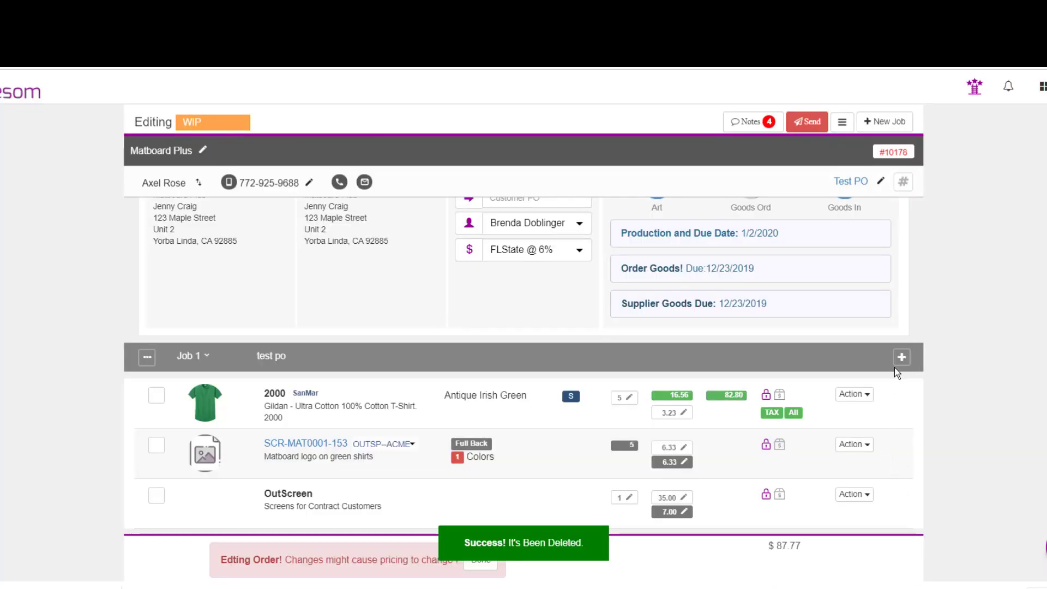
# - Add the Artwork additional charge to the SCR-MAT0001-153 imprint and finish editing the order
pyautogui.click(901, 361)
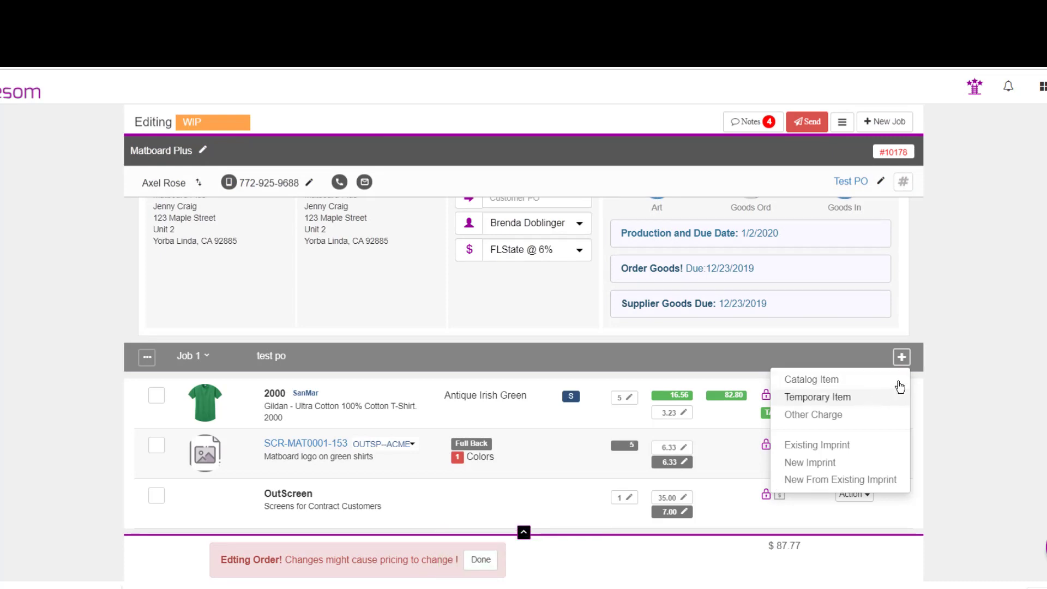
pyautogui.click(1016, 471)
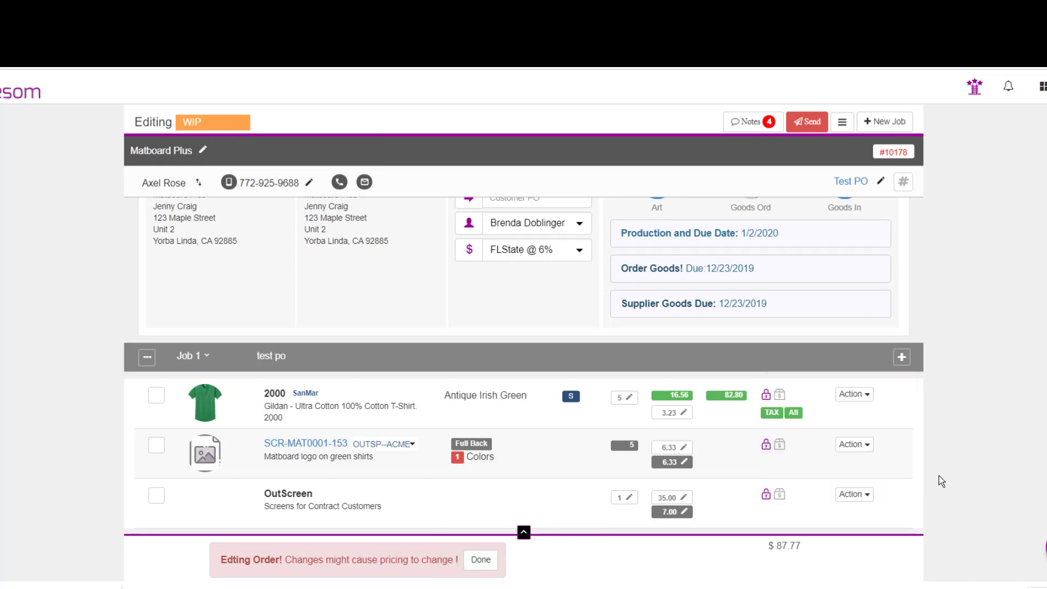
pyautogui.click(854, 444)
pyautogui.click(830, 483)
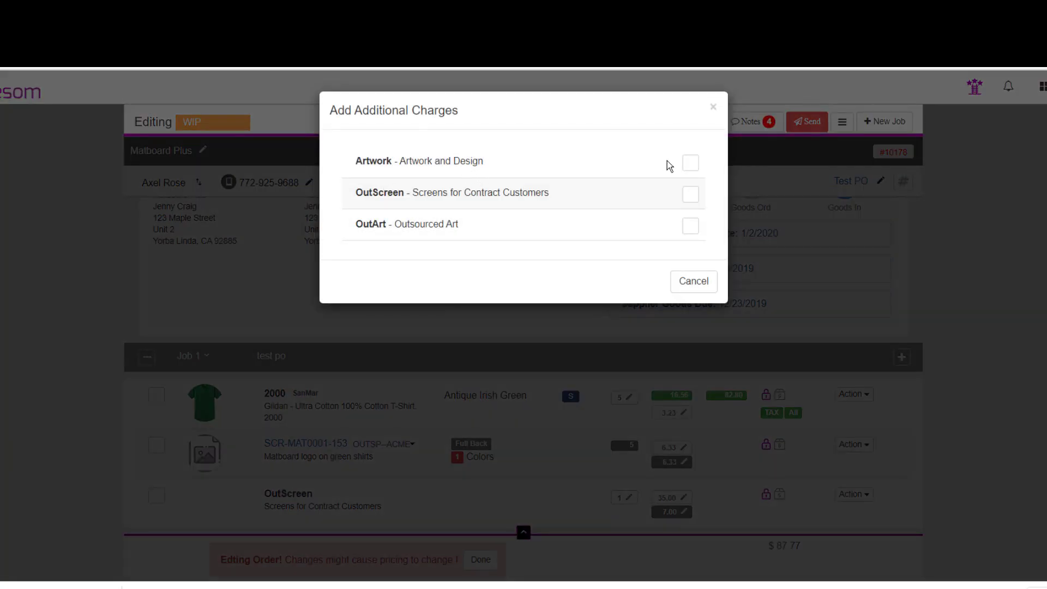
pyautogui.click(690, 169)
pyautogui.click(703, 288)
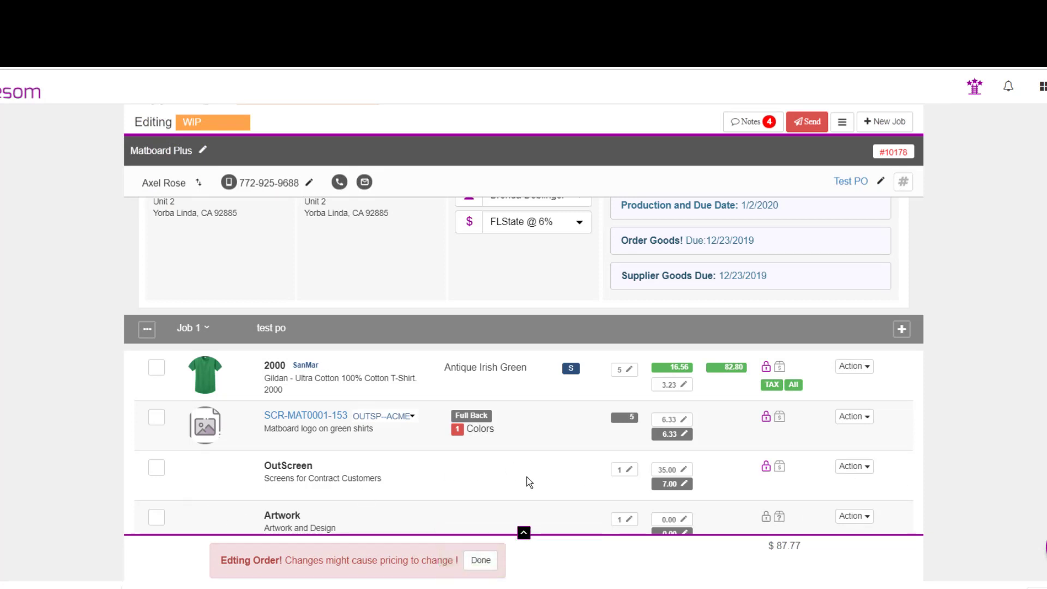
pyautogui.click(480, 560)
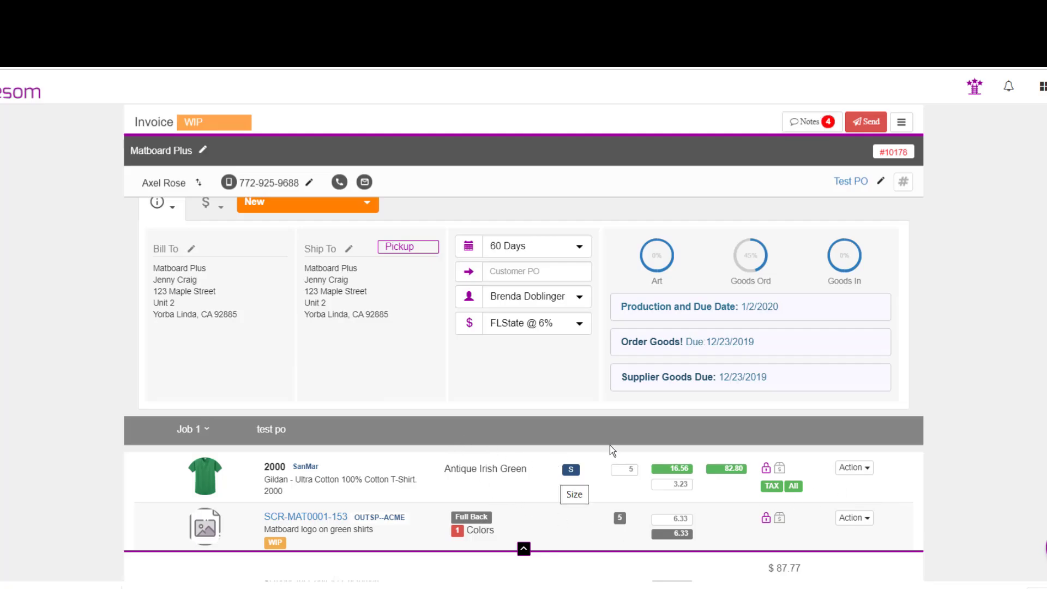
pyautogui.scroll(-1, 570, 453)
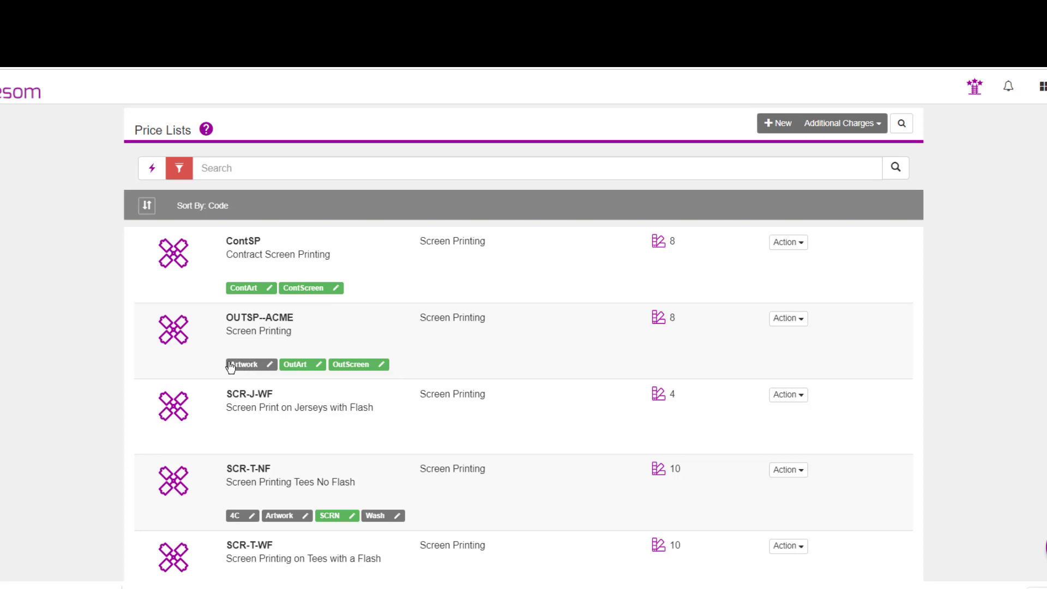
# - Check the required and general settings of the OutArt and OutScreen additional charges on the OUTSP--ACME price list
pyautogui.click(319, 367)
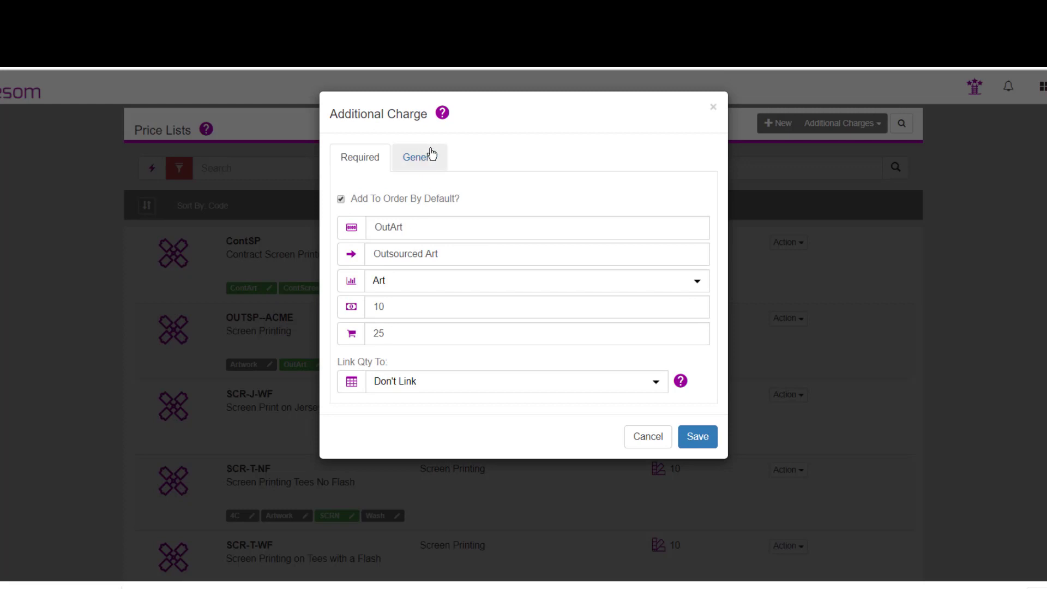
pyautogui.click(429, 156)
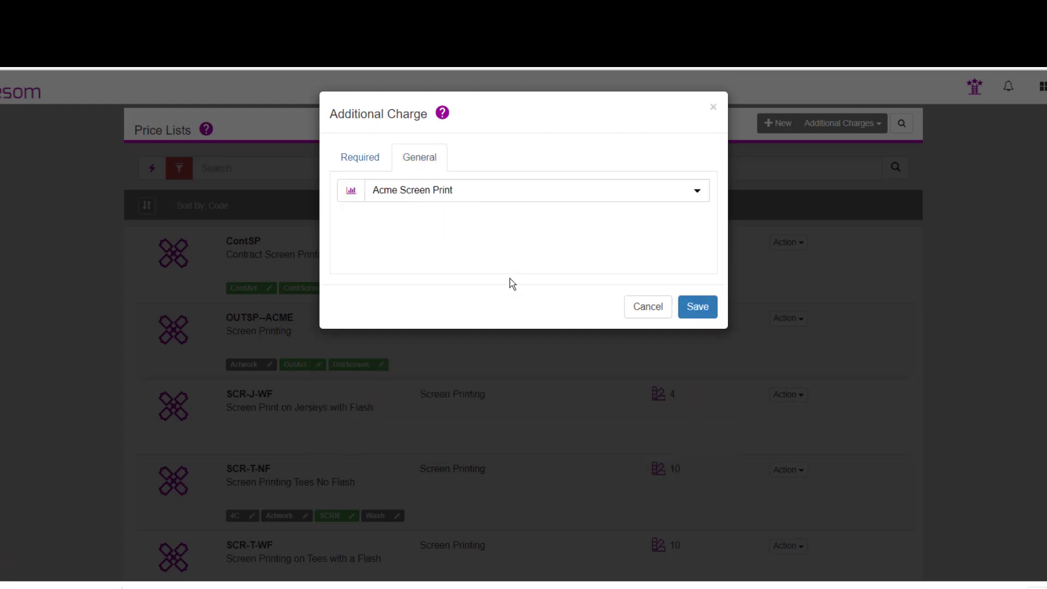
pyautogui.click(647, 322)
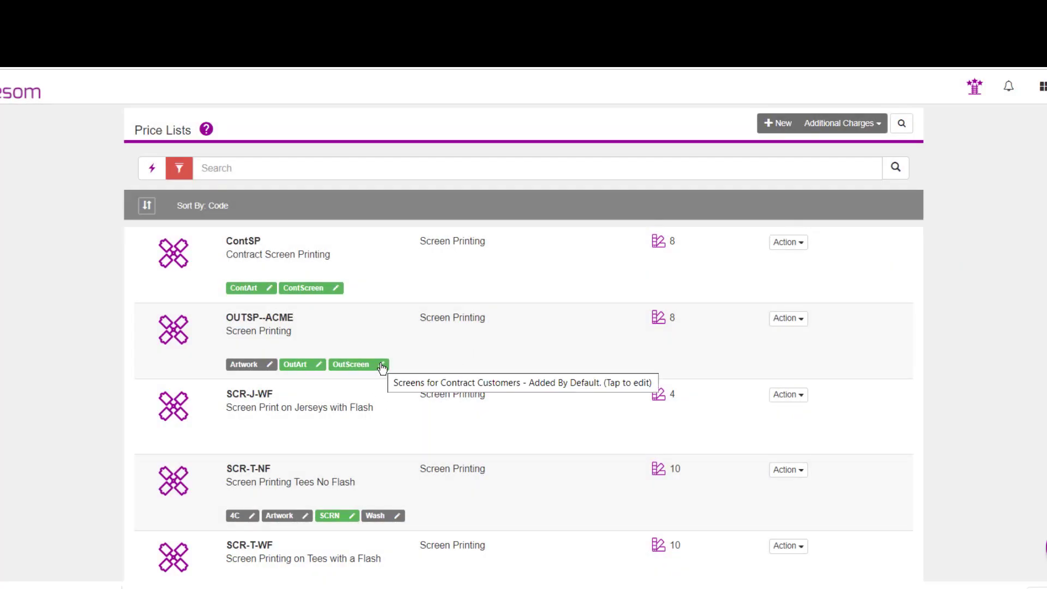
pyautogui.click(382, 365)
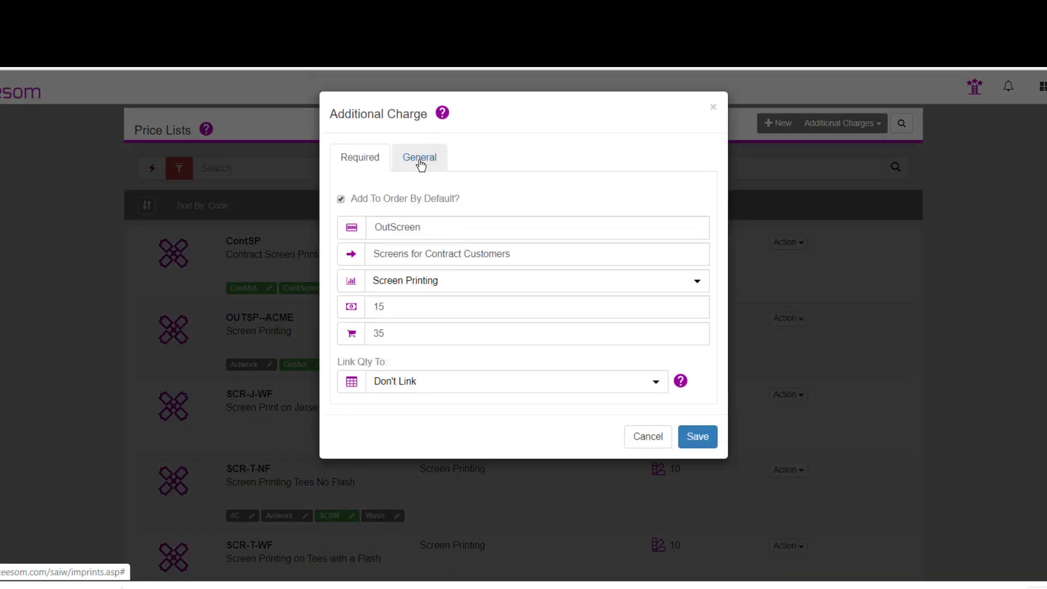
pyautogui.click(420, 159)
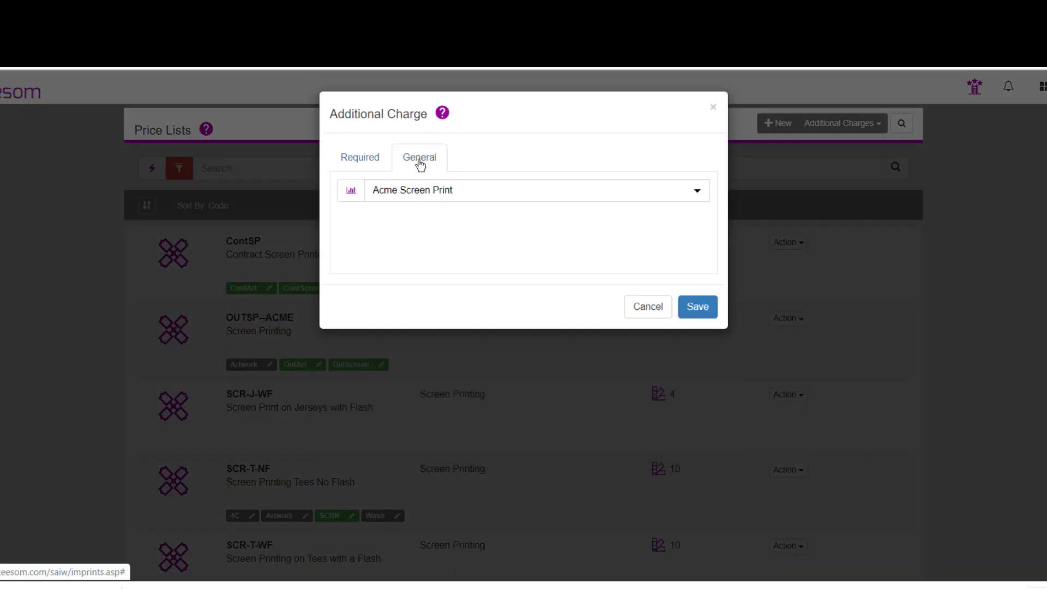
pyautogui.click(699, 307)
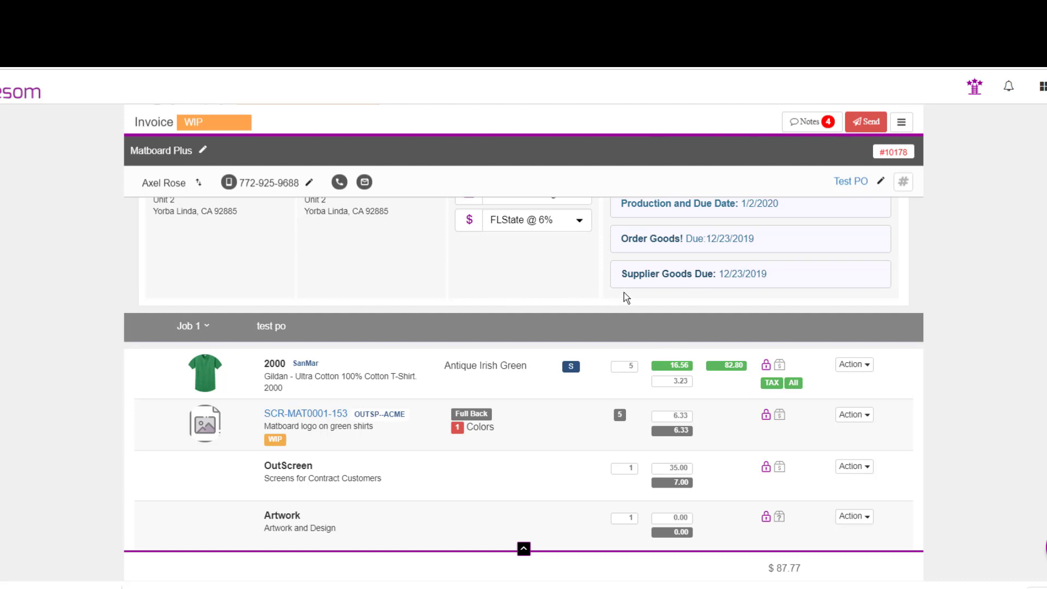
pyautogui.scroll(3, 807, 259)
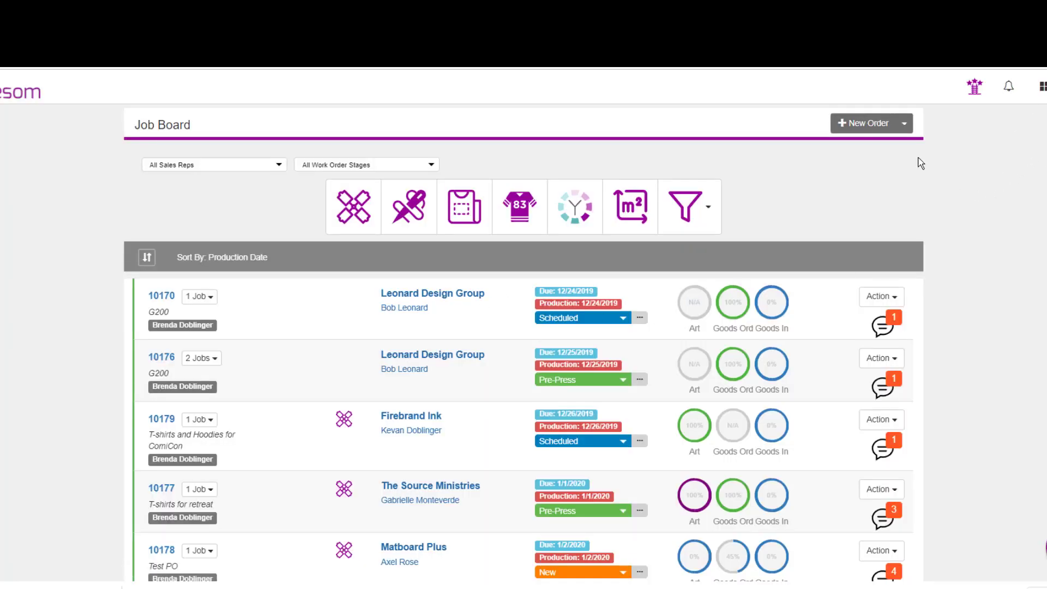
pyautogui.click(905, 124)
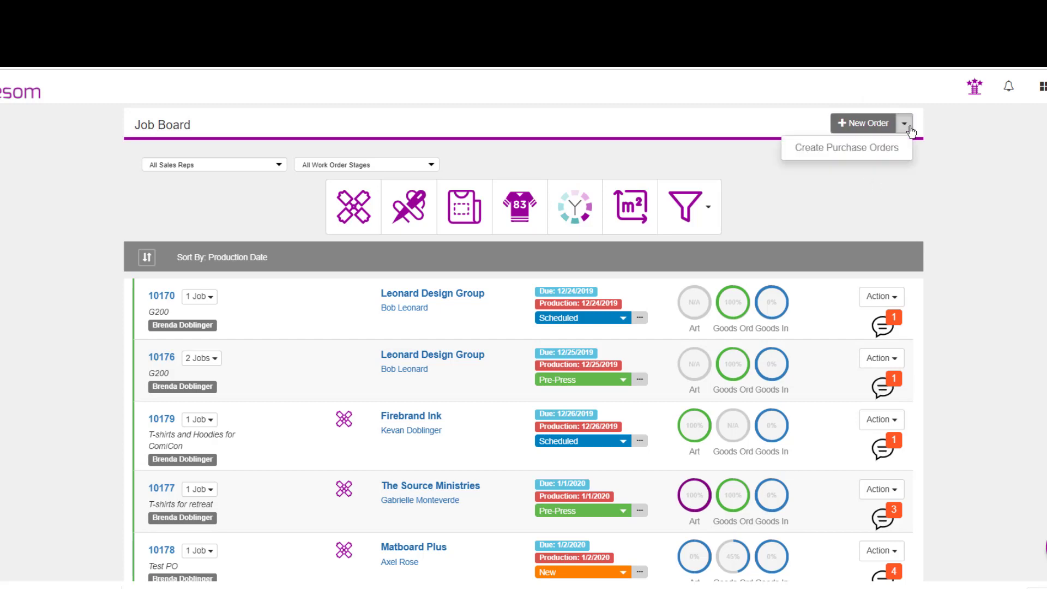
pyautogui.click(888, 154)
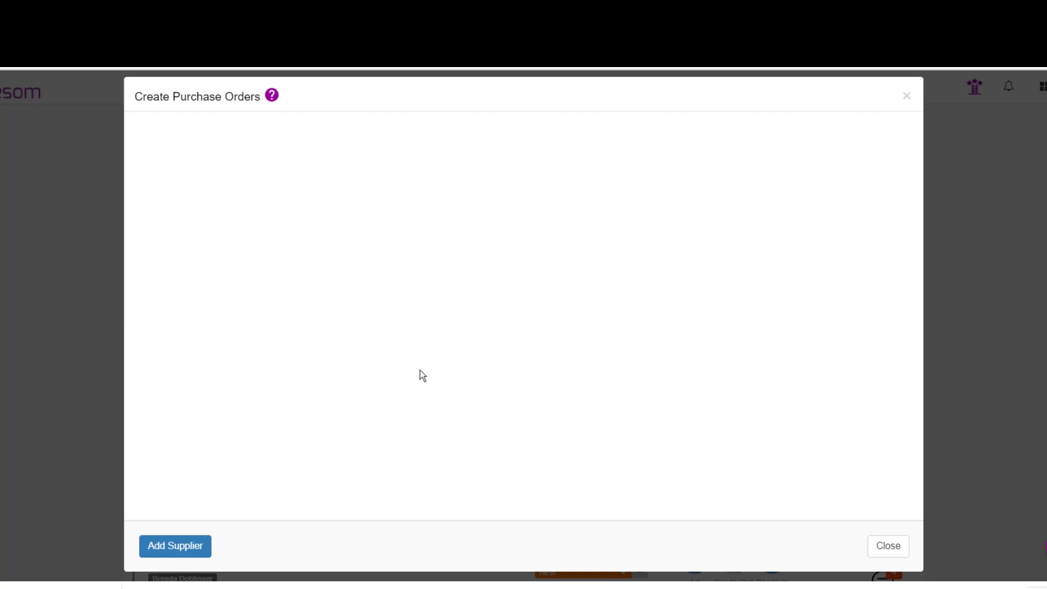
pyautogui.click(888, 545)
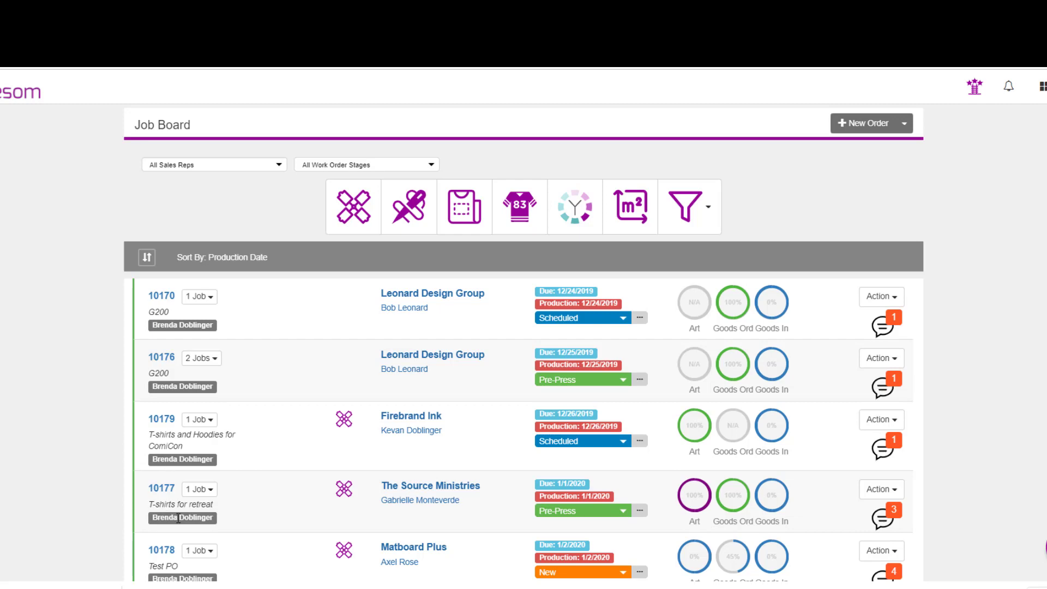
# - Start a purchase order from the Matboard Plus order and expand Acme Screen Print's OutScreen and SCR-MAT0001-153 lines
pyautogui.scroll(-1, 179, 519)
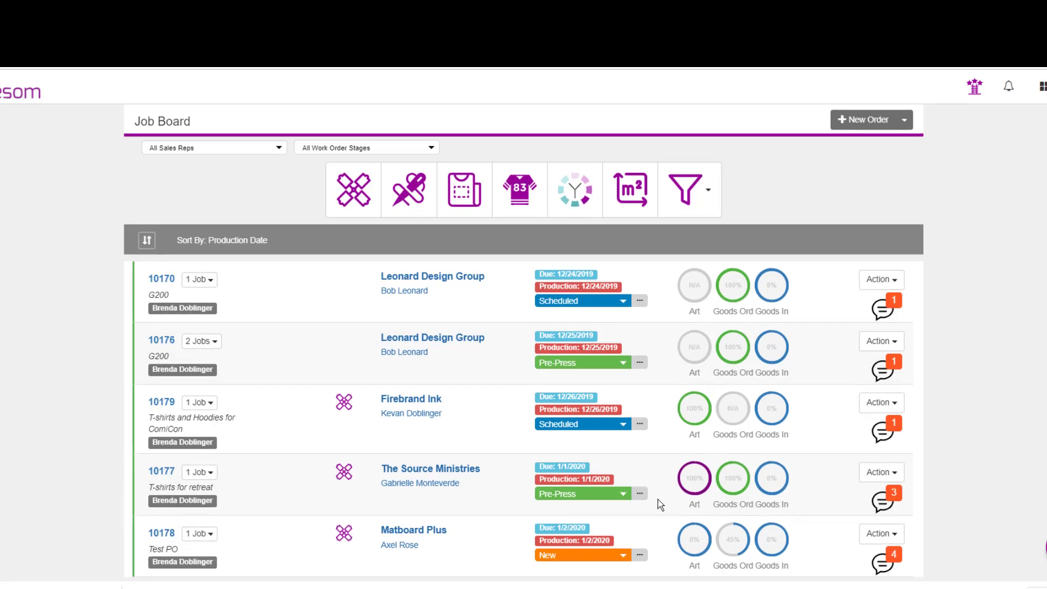
pyautogui.click(871, 537)
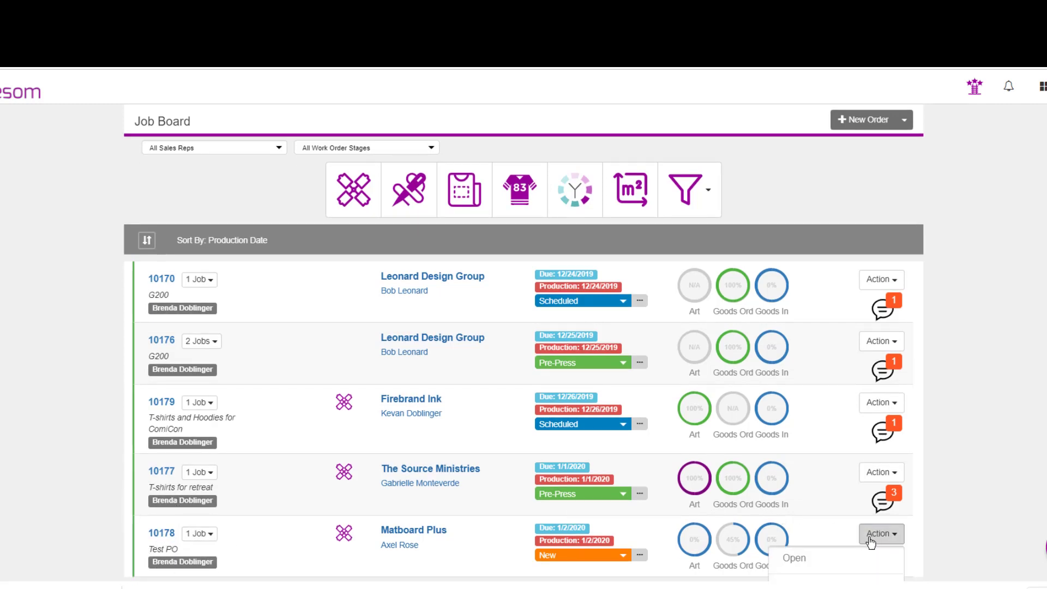
pyautogui.scroll(-5, 873, 532)
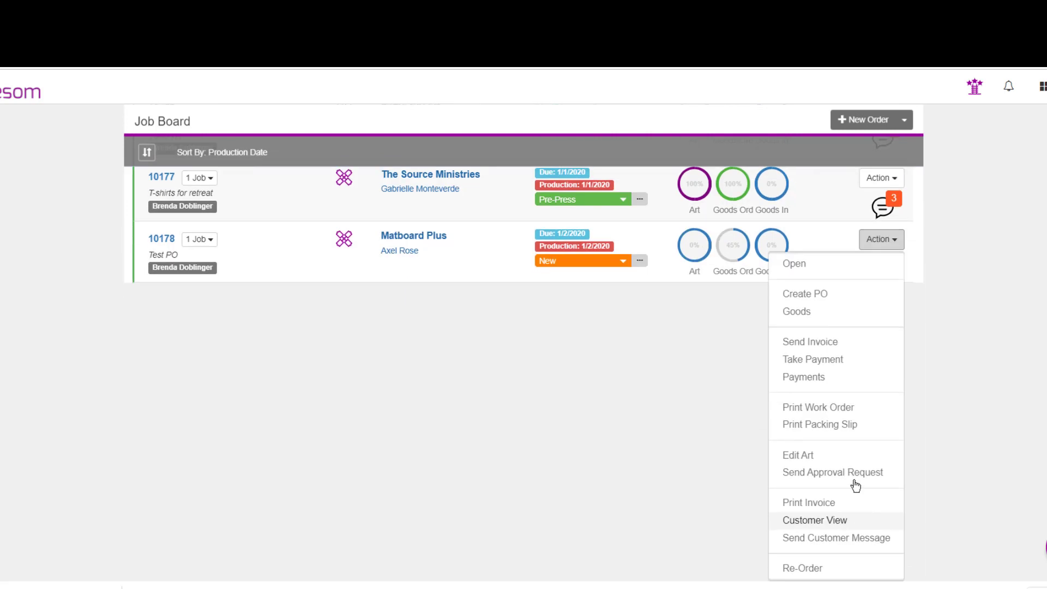
pyautogui.click(855, 302)
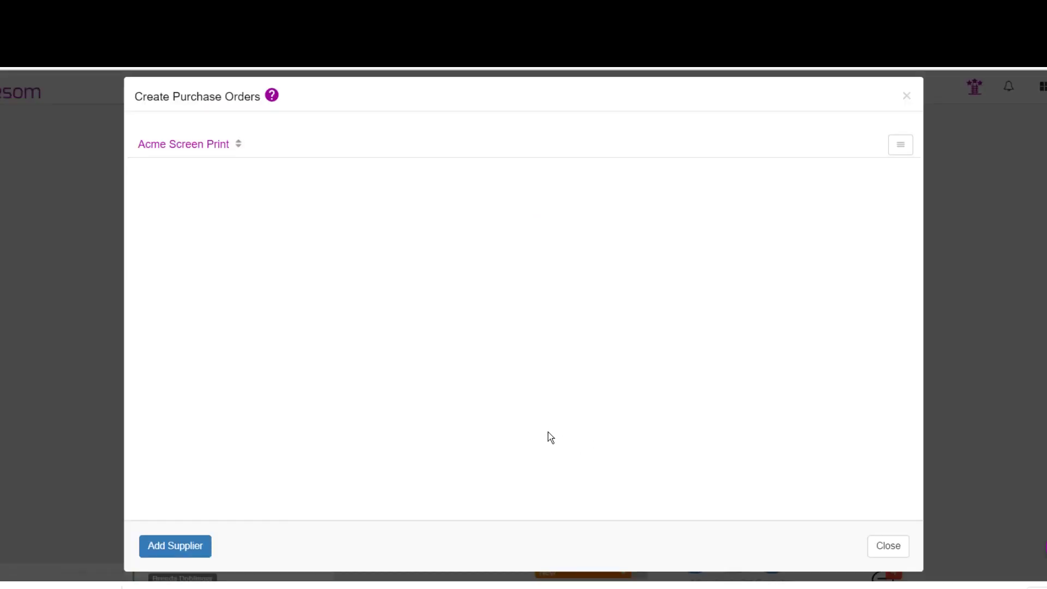
pyautogui.click(200, 148)
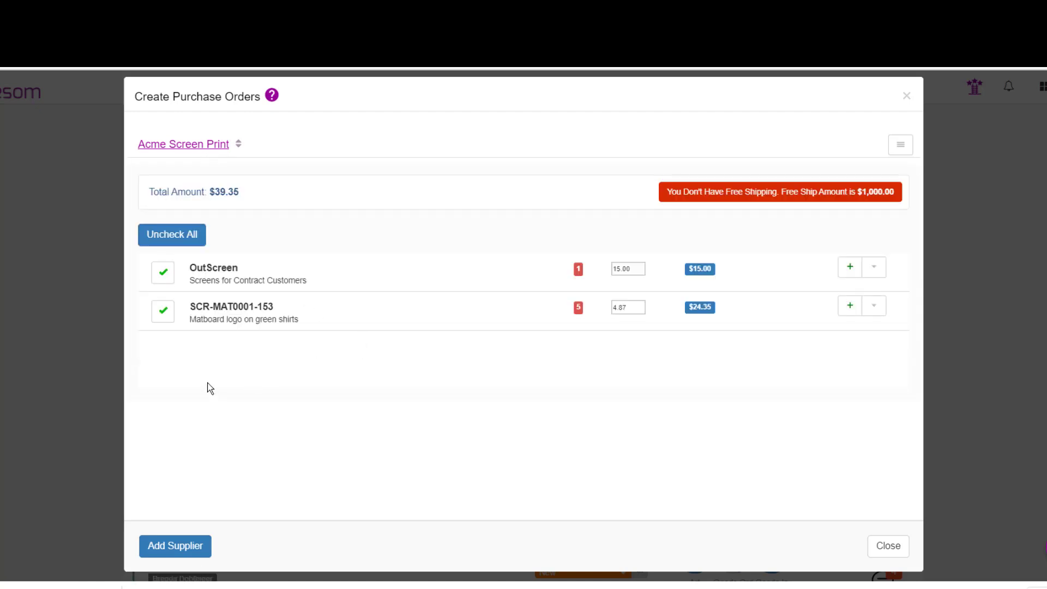
pyautogui.click(875, 271)
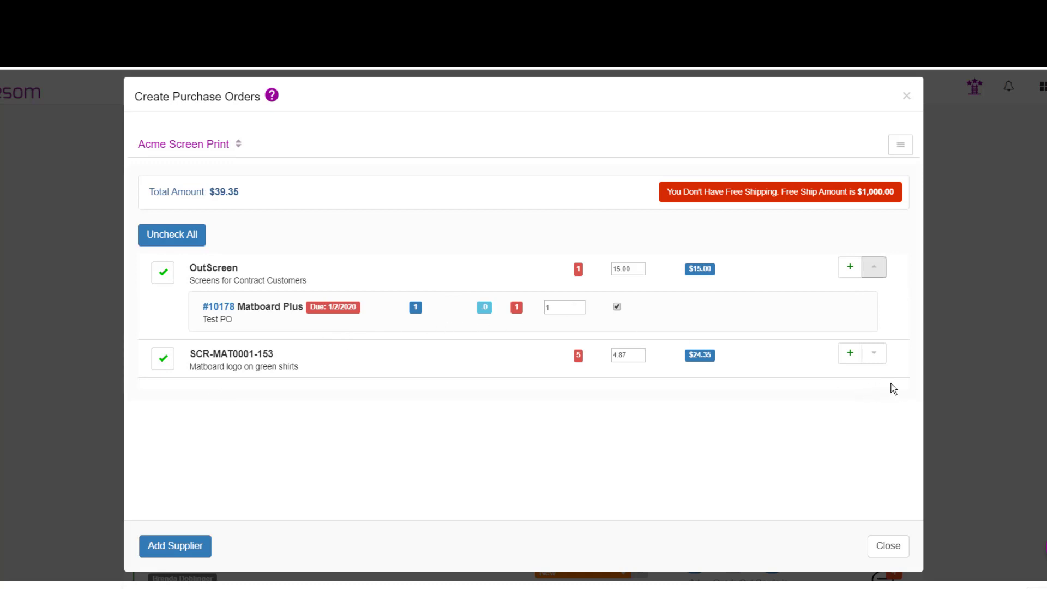
pyautogui.click(875, 354)
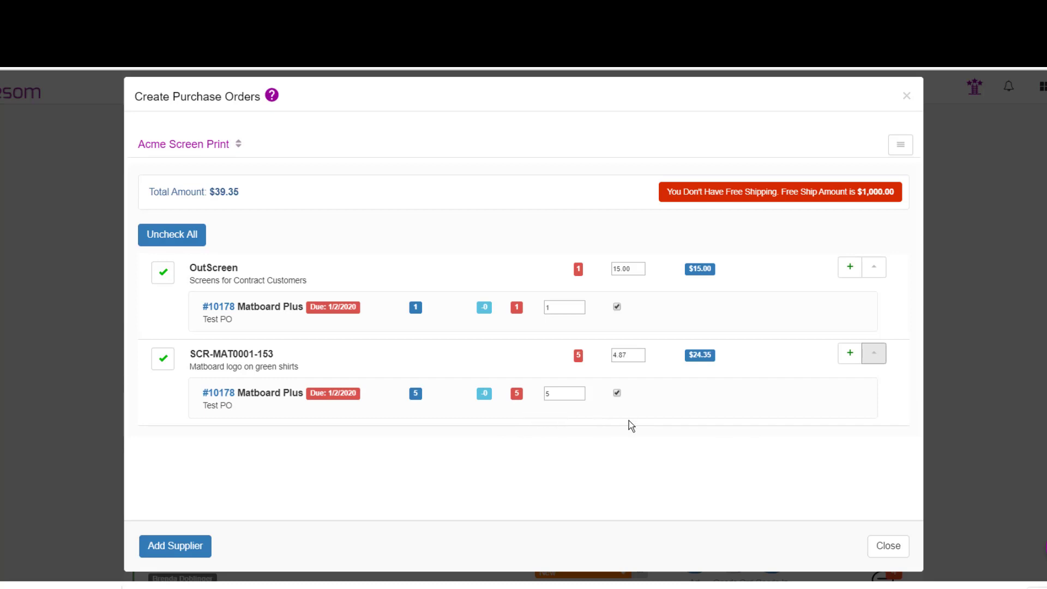
# - Create the Acme Screen Print purchase order with both lines included, submitting the Vero Office company address
pyautogui.click(901, 145)
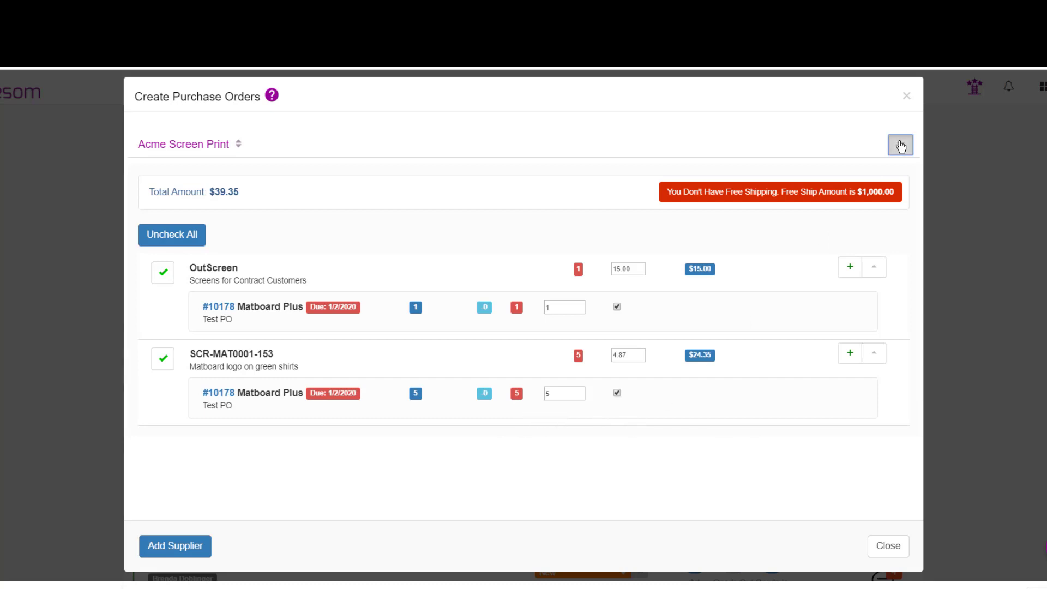
pyautogui.click(866, 173)
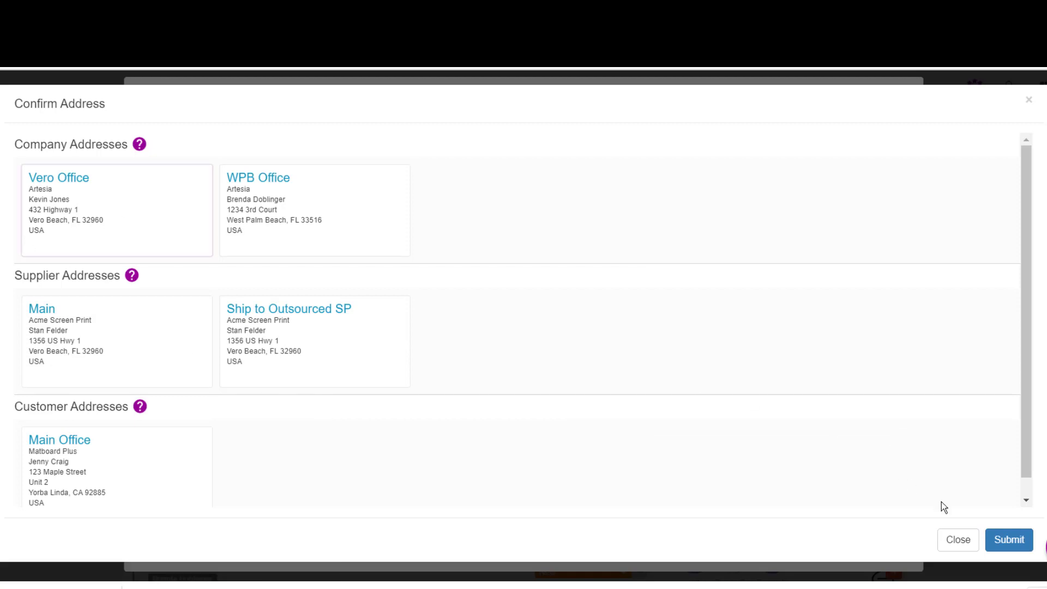
pyautogui.click(1010, 539)
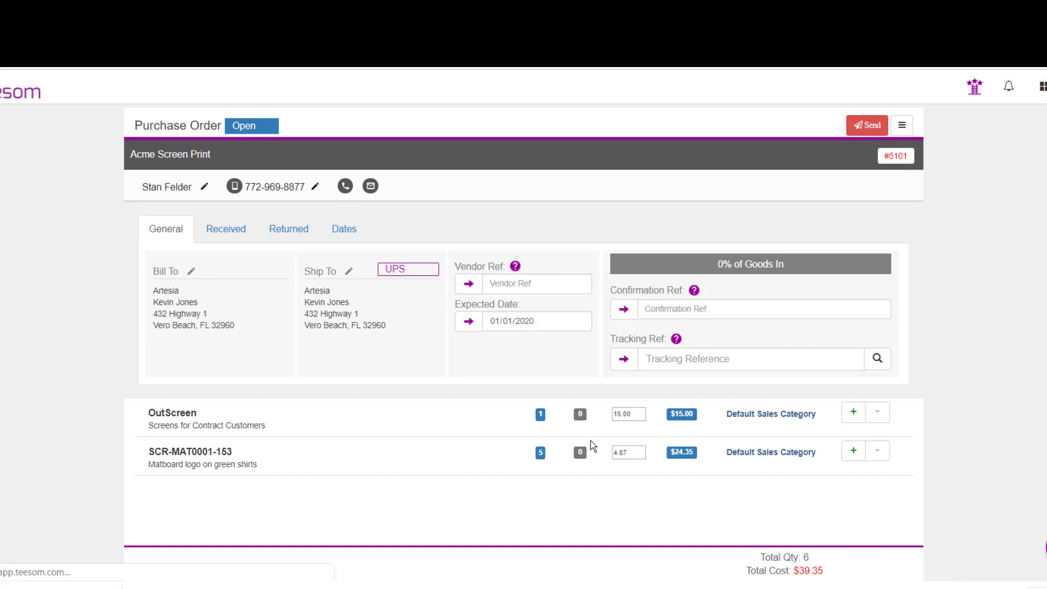
# - Send the purchase order as an email link to the Acme Screen Print contact and leave purchase order creation
pyautogui.click(868, 125)
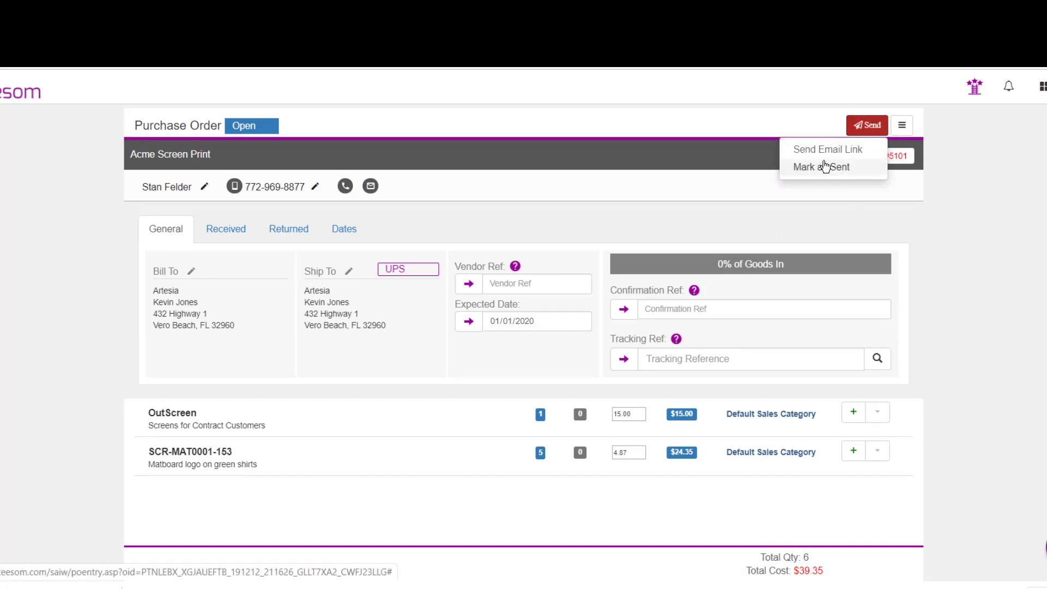
pyautogui.click(900, 127)
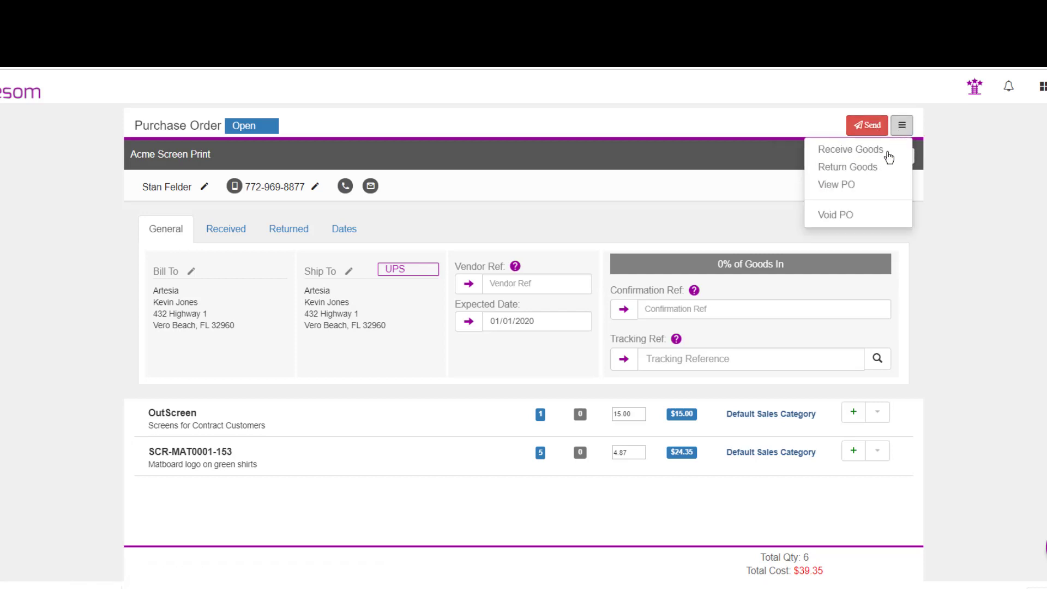
pyautogui.click(1000, 138)
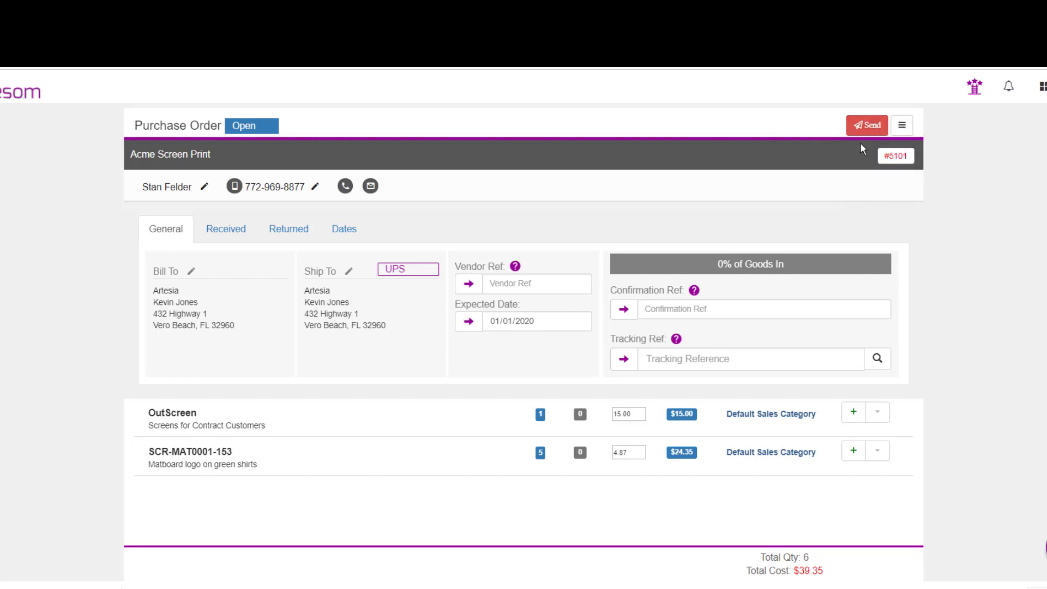
pyautogui.click(866, 125)
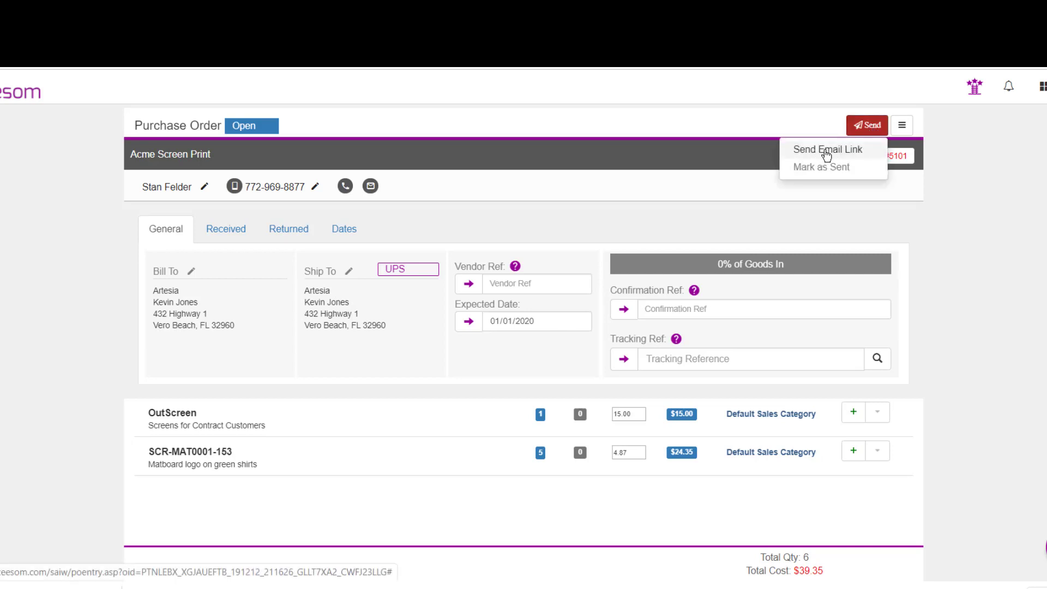
pyautogui.click(827, 155)
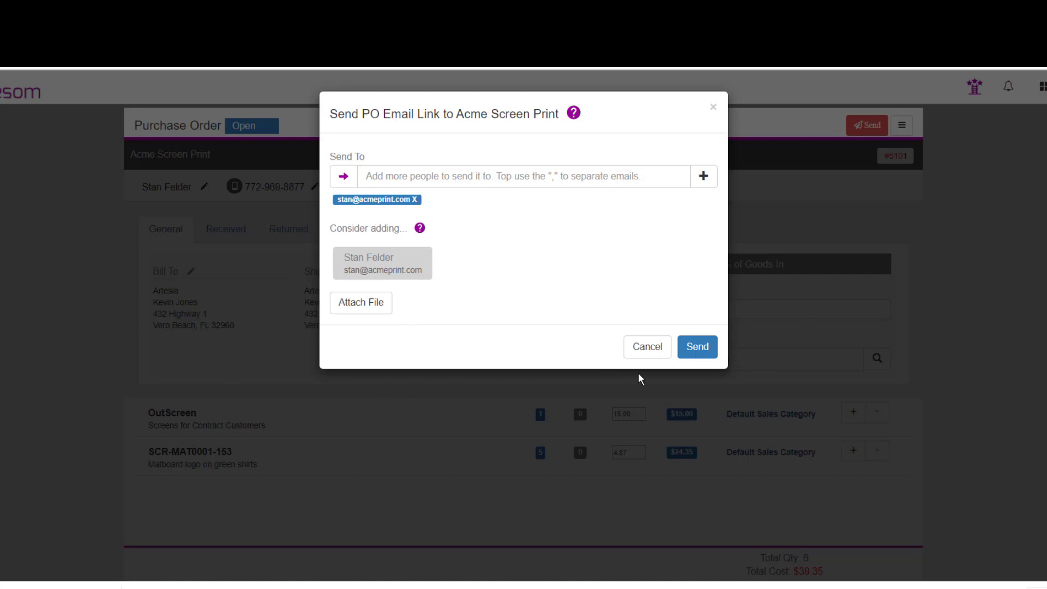
pyautogui.click(708, 345)
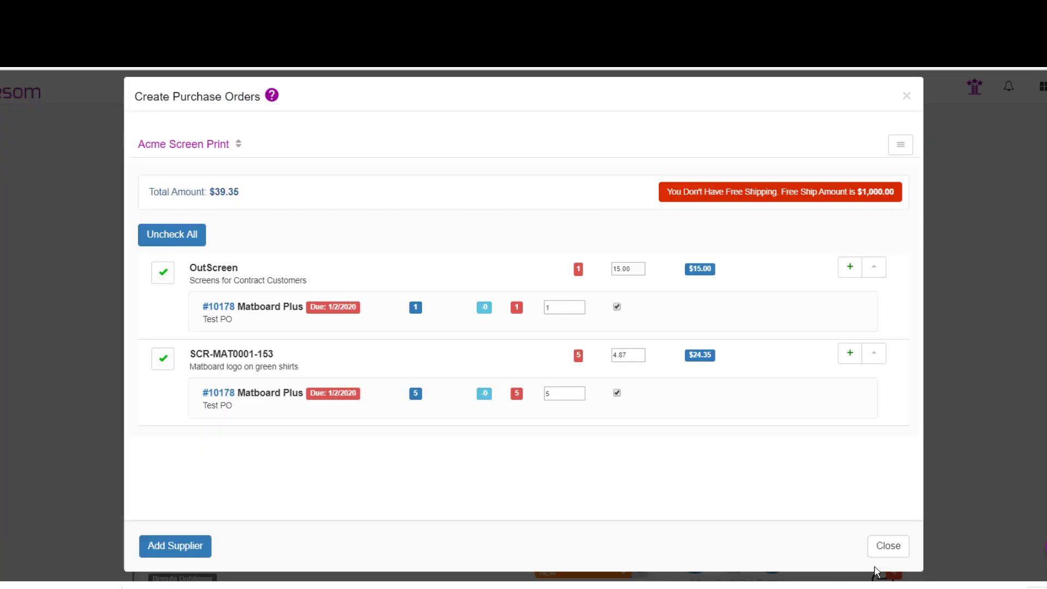
pyautogui.click(887, 546)
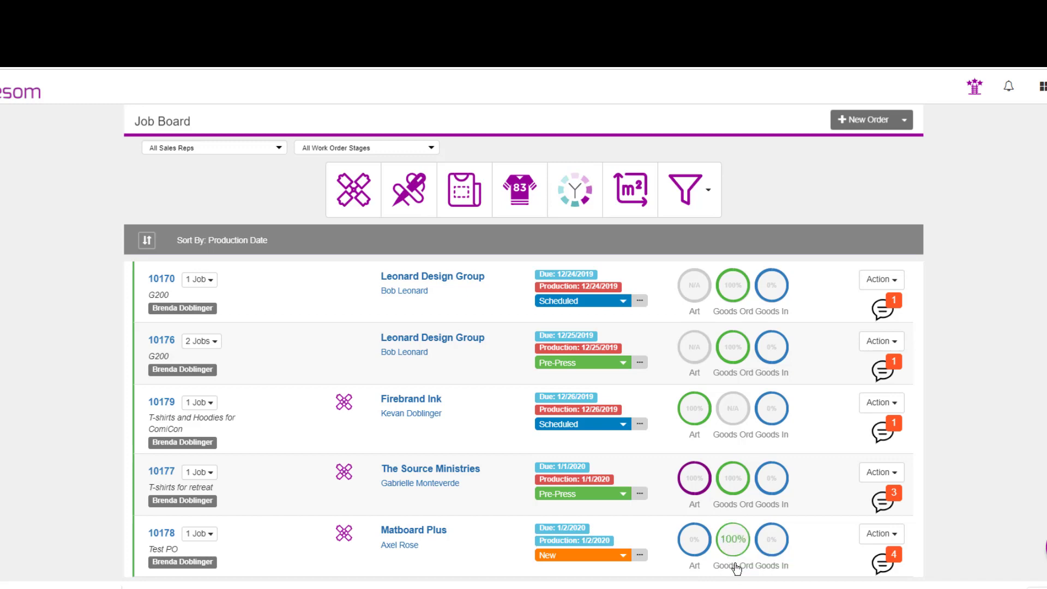
# - Review the order detail and purchase orders in the goods overview from the Matboard Plus order's Goods Ord status
pyautogui.moveTo(740, 555)
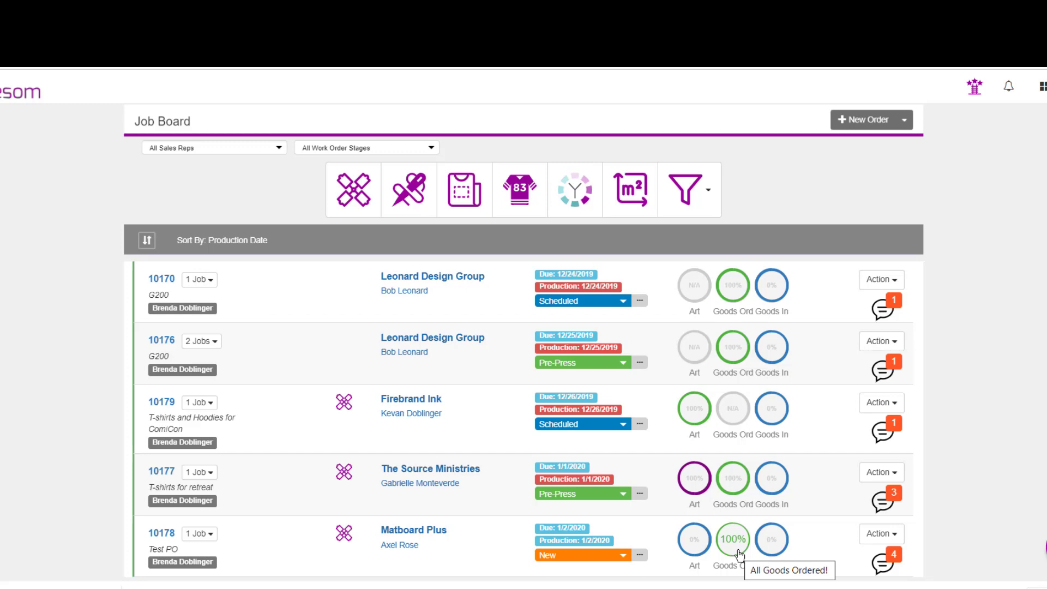
pyautogui.click(733, 539)
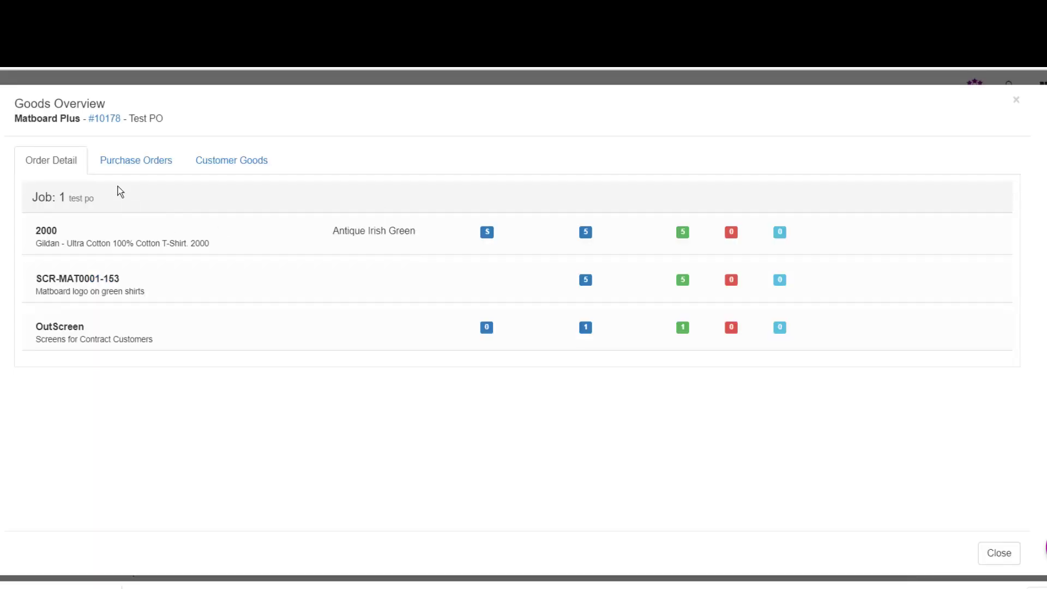
pyautogui.click(116, 167)
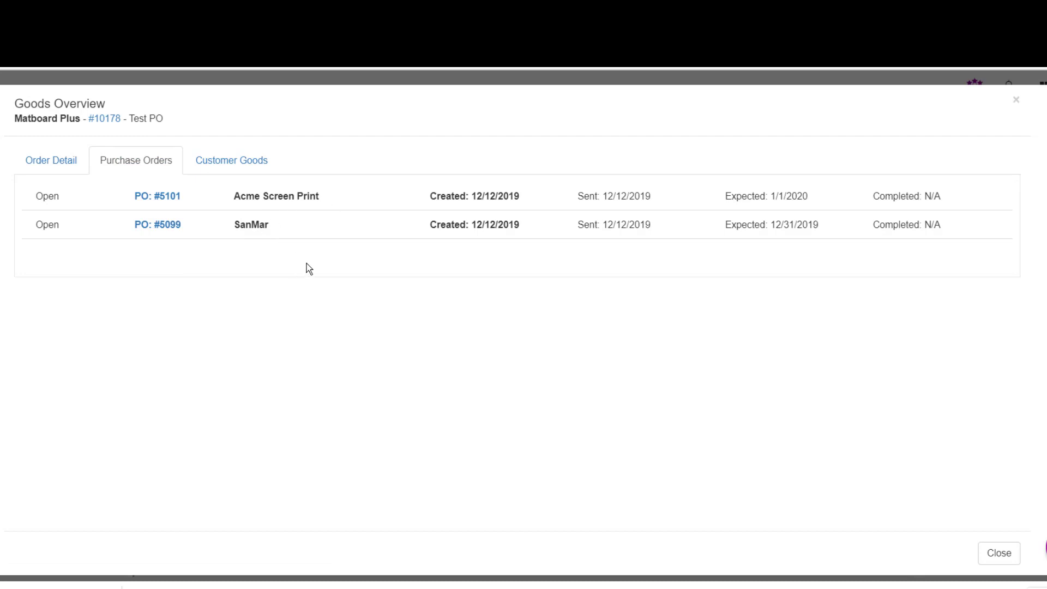
pyautogui.click(1002, 552)
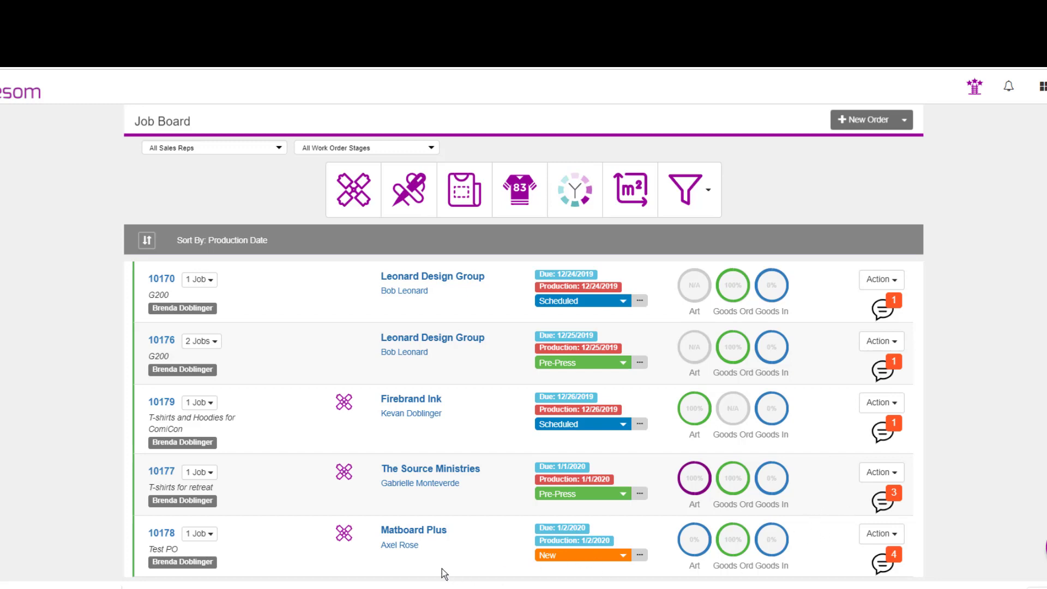
# - Check the purchase orders behind the Matboard Plus order's Goods In status and close the overview
pyautogui.moveTo(774, 544)
pyautogui.click(772, 548)
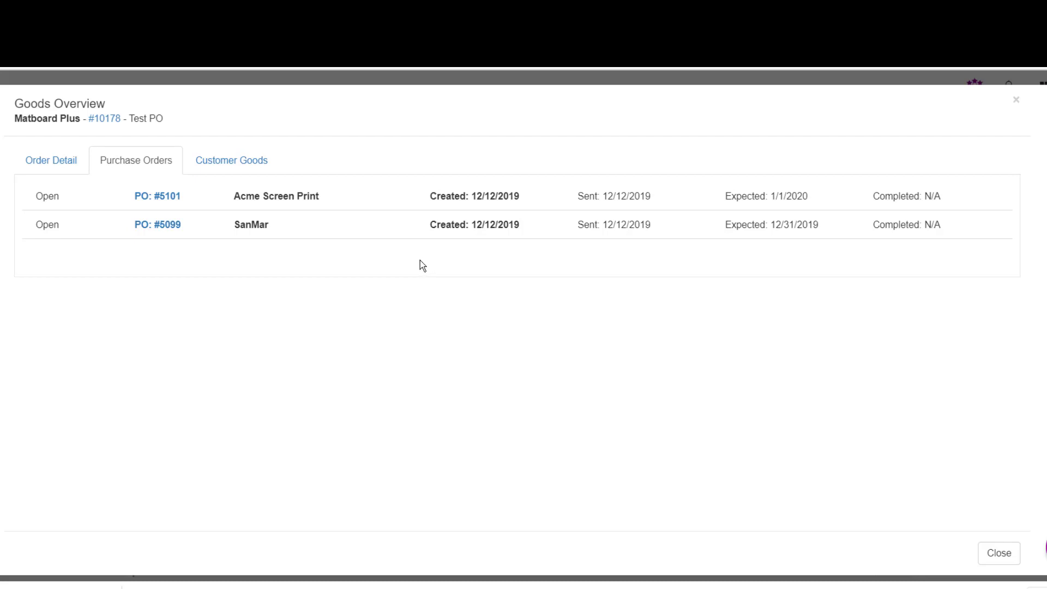
pyautogui.click(1004, 555)
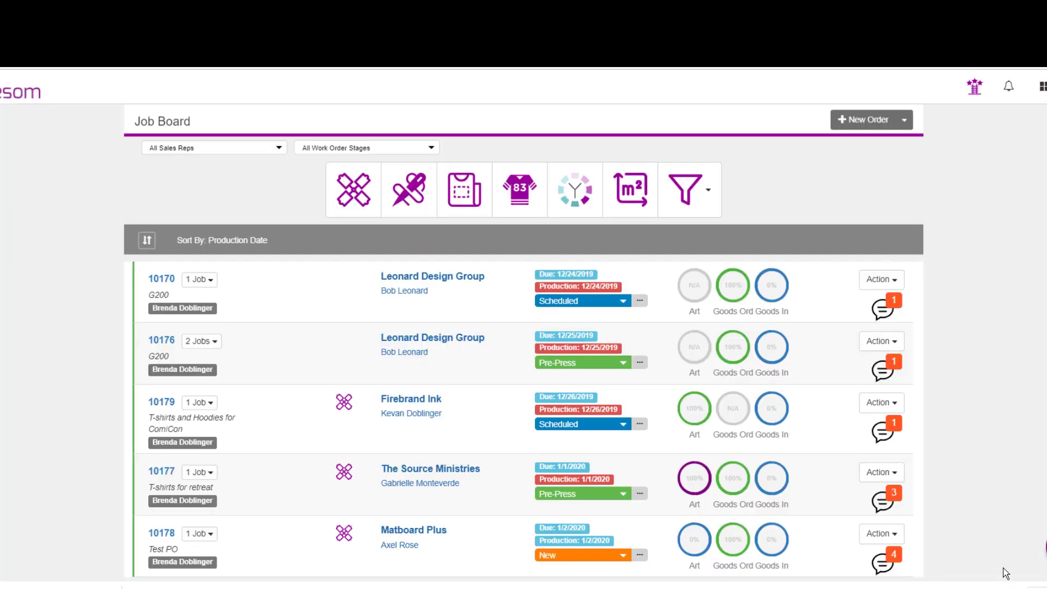